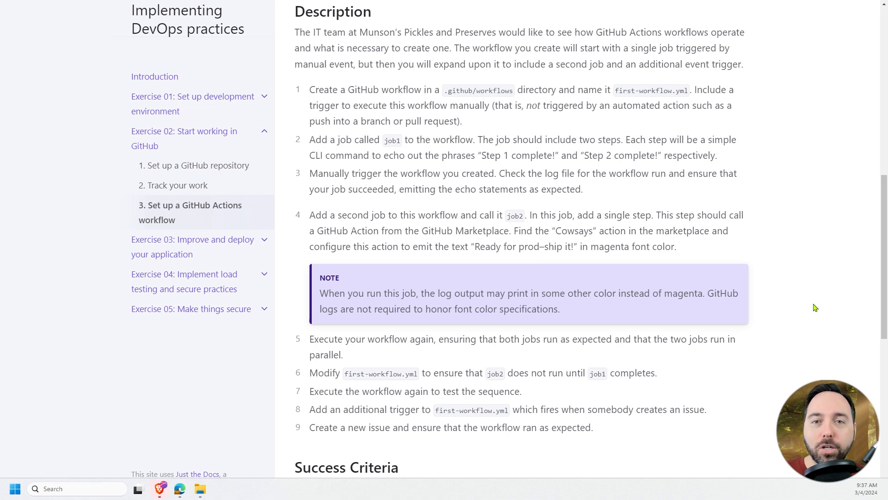
# - Switch to the GitHub repository, open its Actions page and look through the suggested workflow templates by category
pyautogui.hotkey('alt', 'Tab')
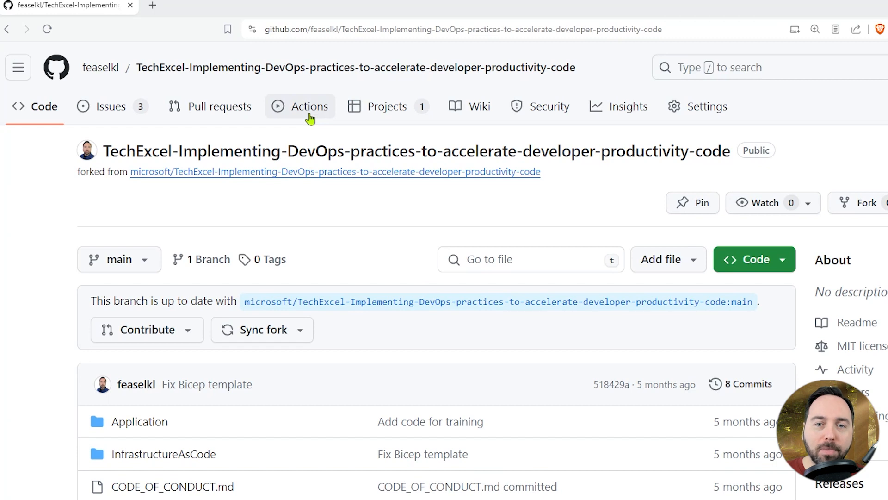
pyautogui.click(309, 116)
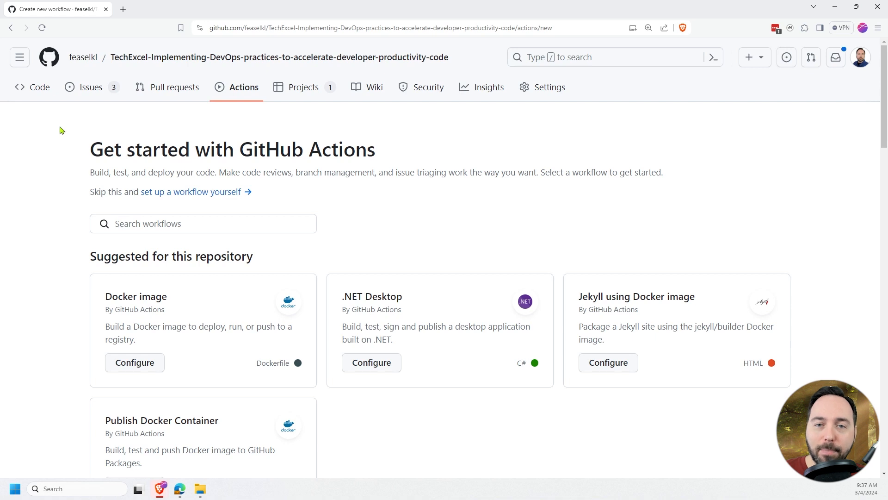
pyautogui.scroll(-8, 61, 130)
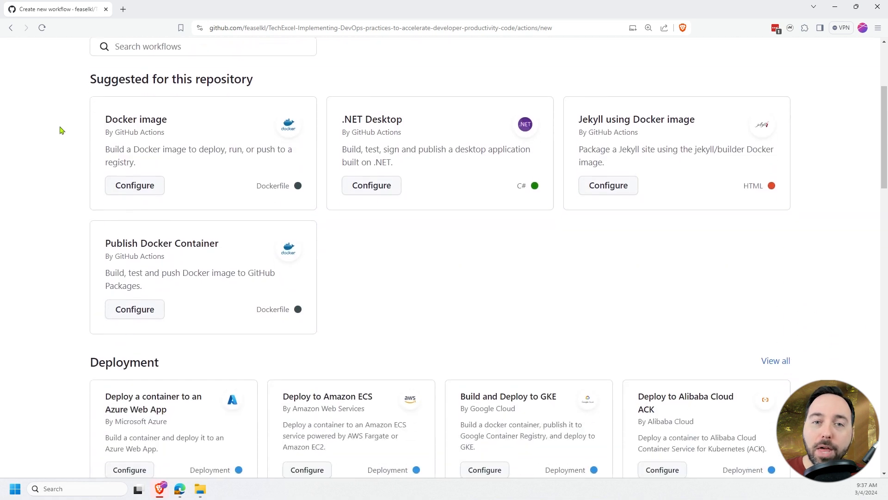
pyautogui.scroll(-2, 61, 130)
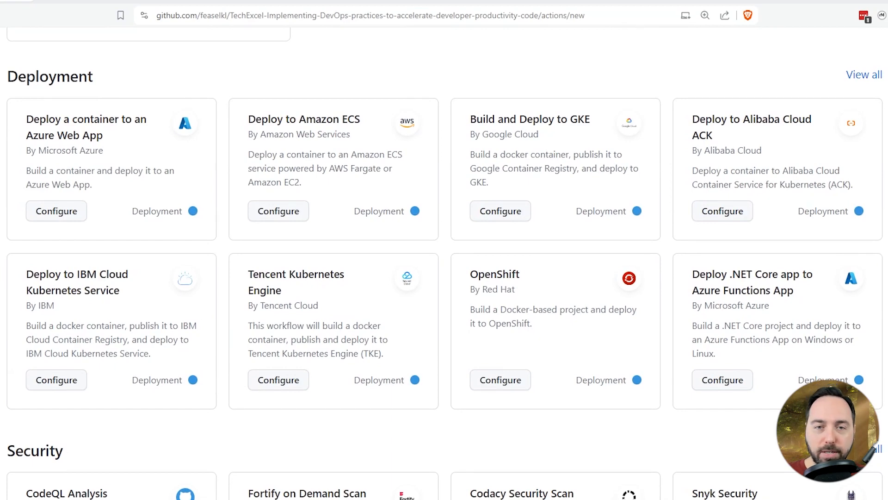
pyautogui.scroll(-5, 60, 131)
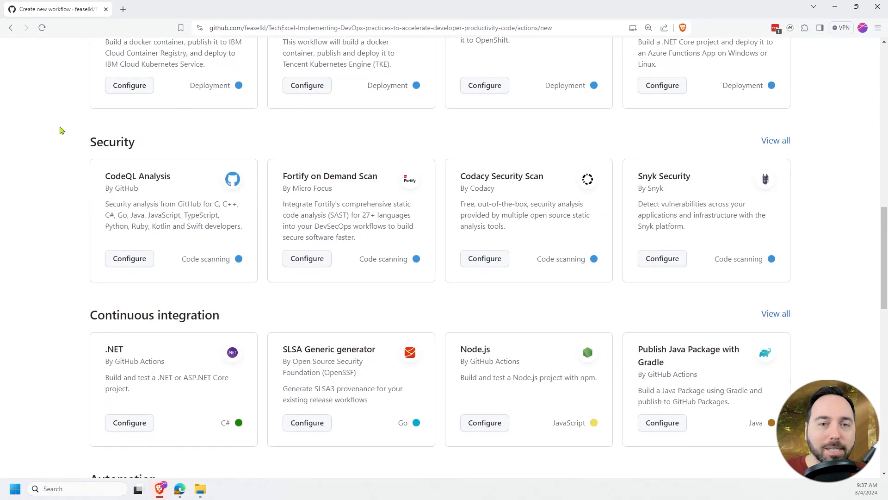
pyautogui.scroll(-1, 61, 130)
pyautogui.scroll(-2, 61, 130)
pyautogui.scroll(1, 60, 130)
pyautogui.scroll(-1, 60, 130)
pyautogui.scroll(-3, 60, 130)
pyautogui.scroll(-5, 60, 130)
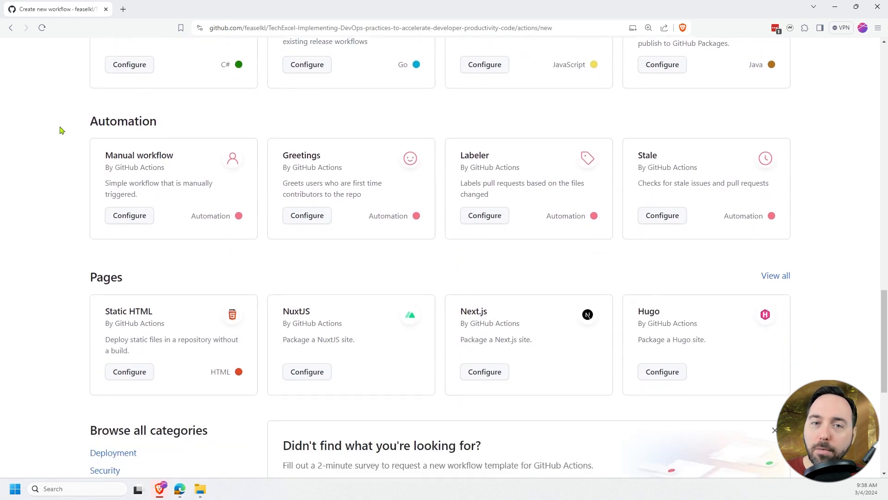
pyautogui.press('Home')
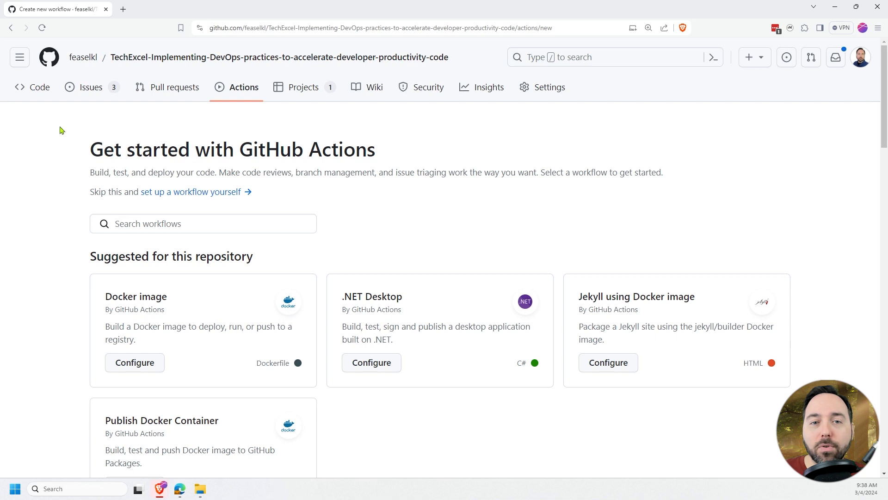
# - Set up a blank workflow file from scratch in full-screen view and name the workflow "First Workflow"
pyautogui.click(164, 197)
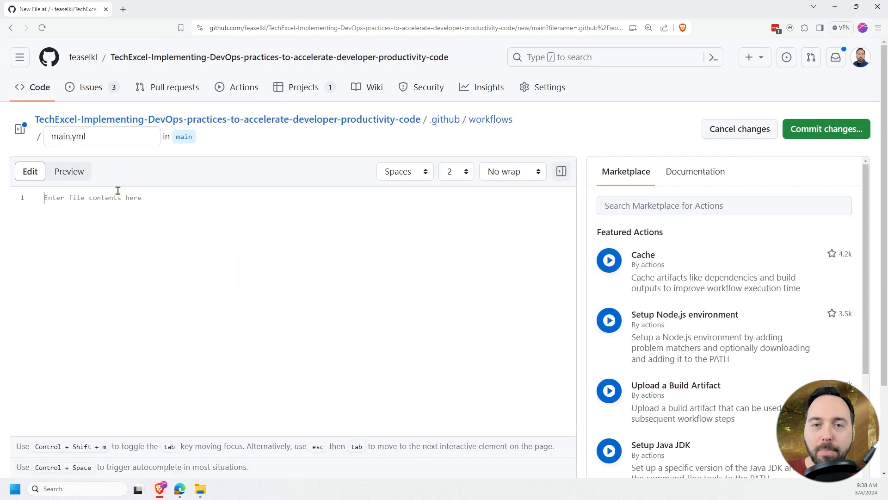
pyautogui.press('F11')
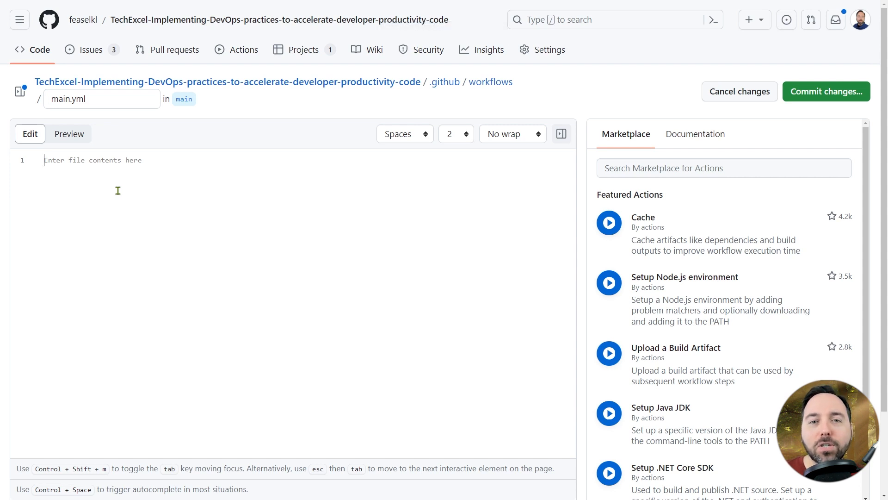
pyautogui.write('name: First Workfl')
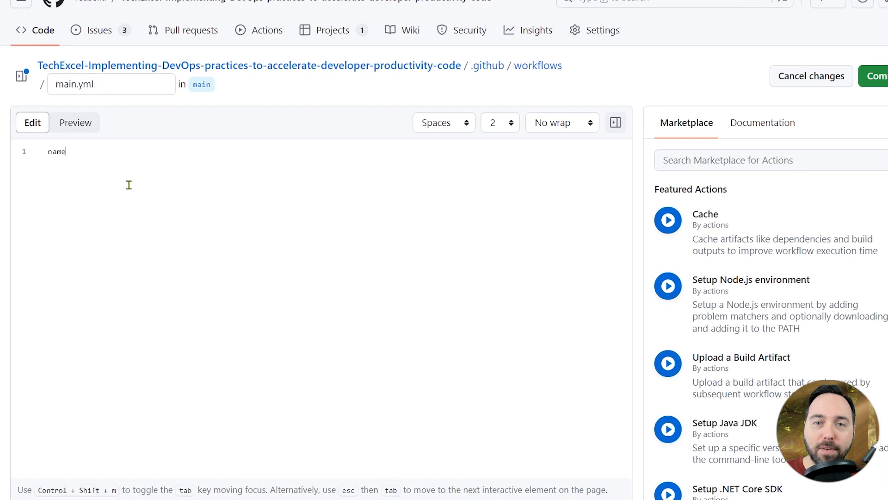
pyautogui.write('ow')
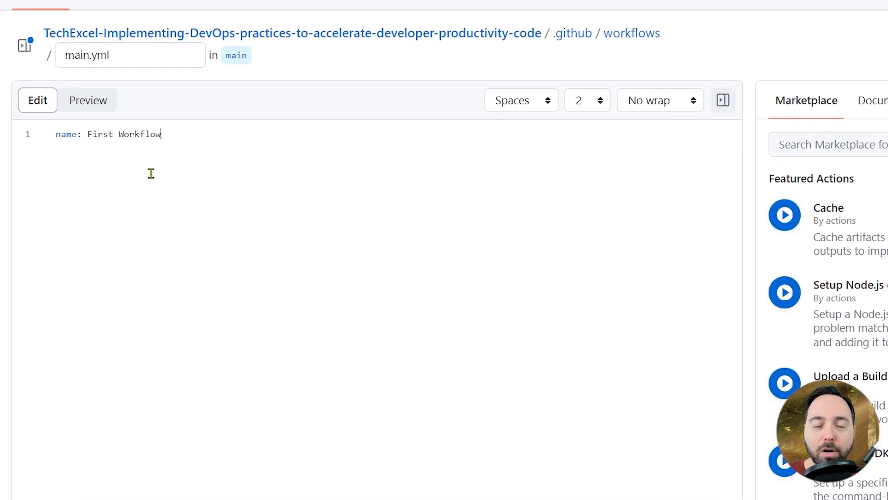
# - Rename the workflow file to first-workflow.yml and return to its "name: First Workflow" line
pyautogui.click(113, 54)
pyautogui.hotkey('ctrl', 'shift', 'Right')
pyautogui.write('first-workflow')
pyautogui.click(174, 133)
pyautogui.write('ame: First Workflow')
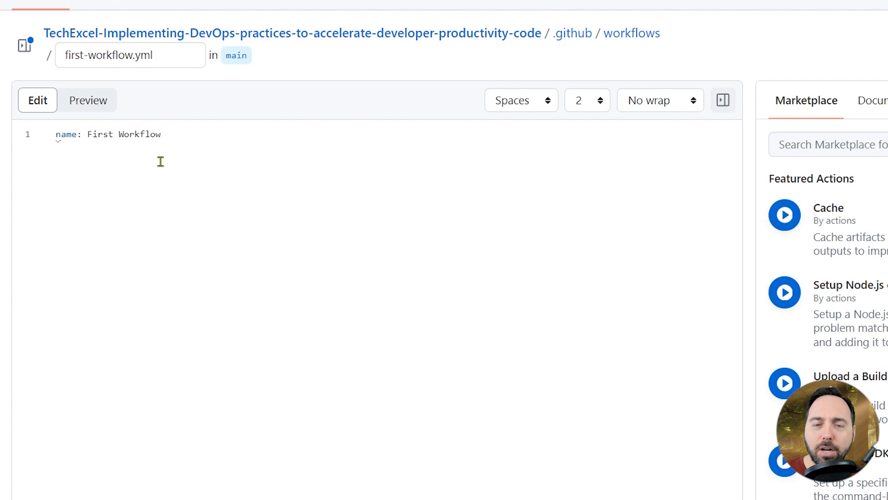
# - Add an "on:" section with a workflow_dispatch trigger below the workflow name, separated by a blank line
pyautogui.press('Return')
pyautogui.press('Return')
pyautogui.write('on:')
pyautogui.press('Return')
pyautogui.write('workflow_dispatch:')
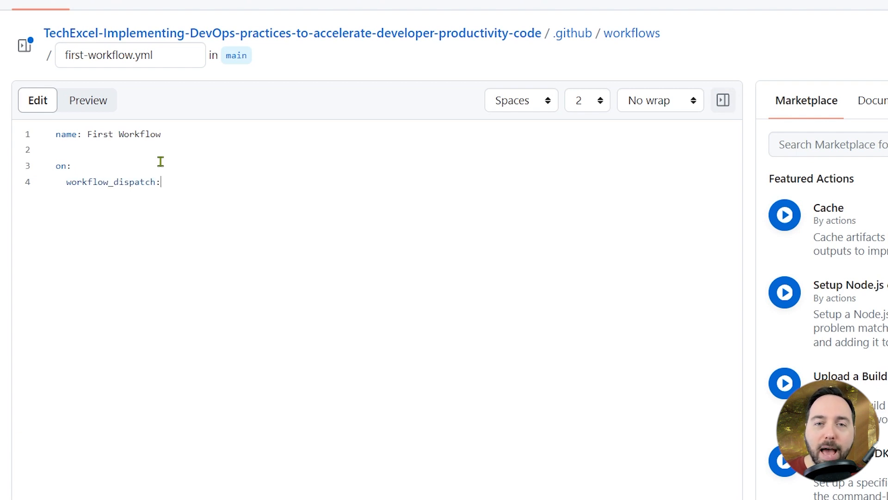
# - Add a "jobs:" section below the trigger containing job1, set to run on ubuntu-latest
pyautogui.press('Return')
pyautogui.press('Return')
pyautogui.press('BackSpace')
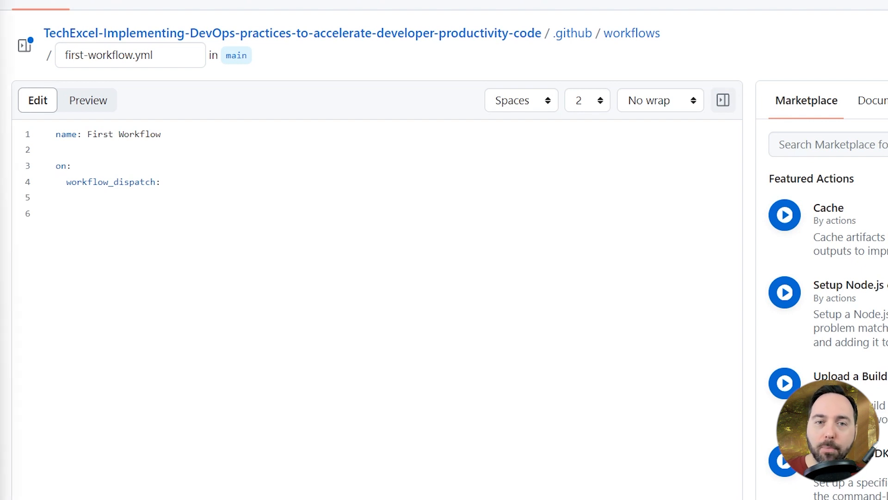
pyautogui.write('jobs:   job1:')
pyautogui.press('Return')
pyautogui.write('runs-on: ubuntu-lin')
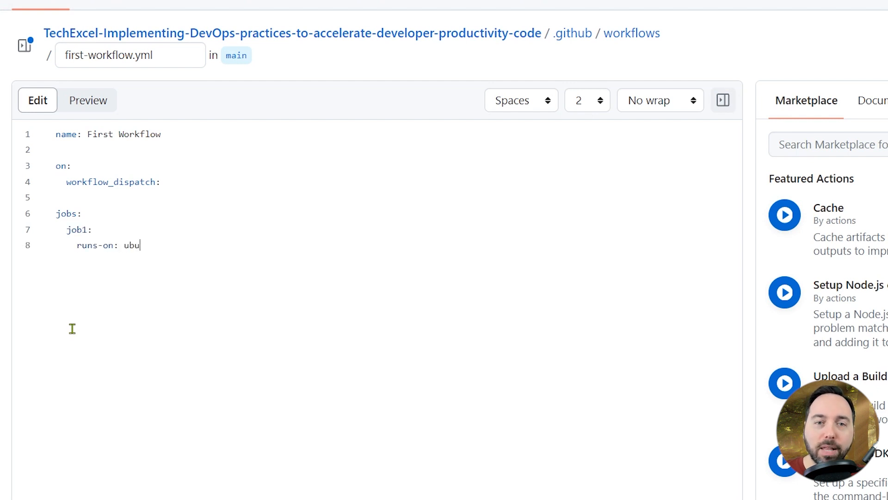
pyautogui.press('BackSpace')
pyautogui.press('BackSpace')
pyautogui.write('atest')
# - Give job1 a "steps:" list with a step named "Step one" that runs echo "Log from step one"
pyautogui.press('Return')
pyautogui.write('steps:')
pyautogui.press('Return')
pyautogui.write('- nam')
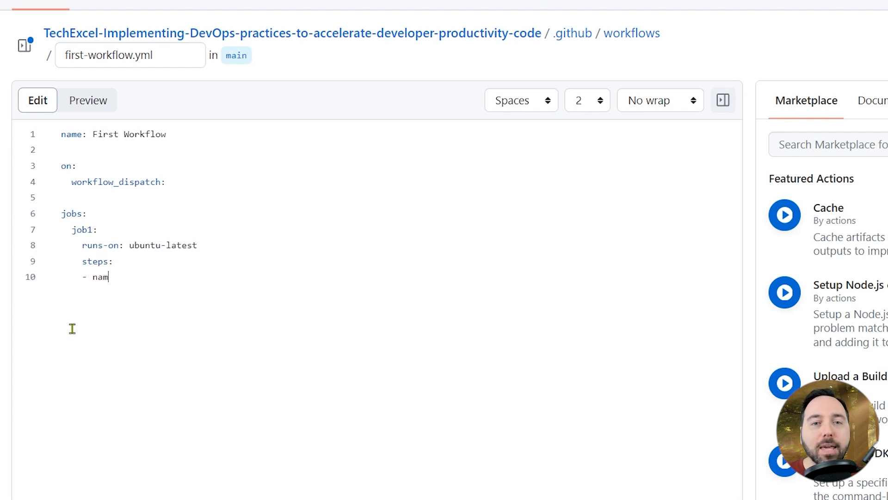
pyautogui.write('e: Step one')
pyautogui.press('Return')
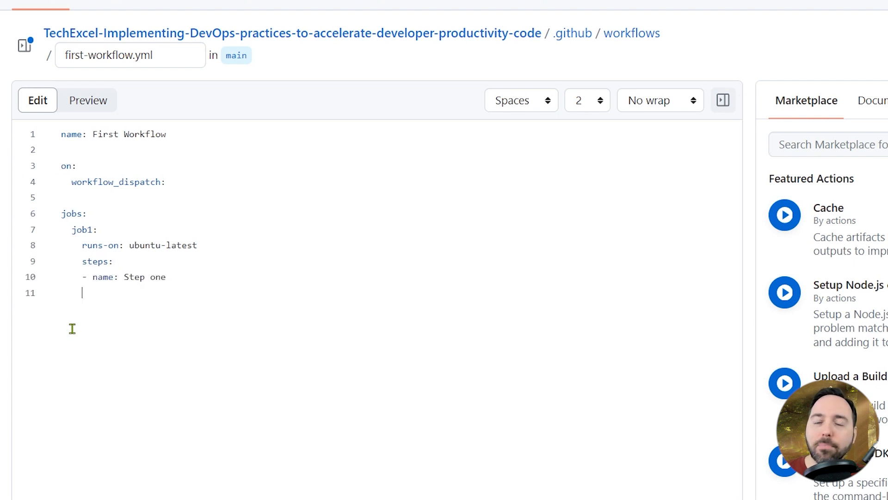
pyautogui.write('run: e')
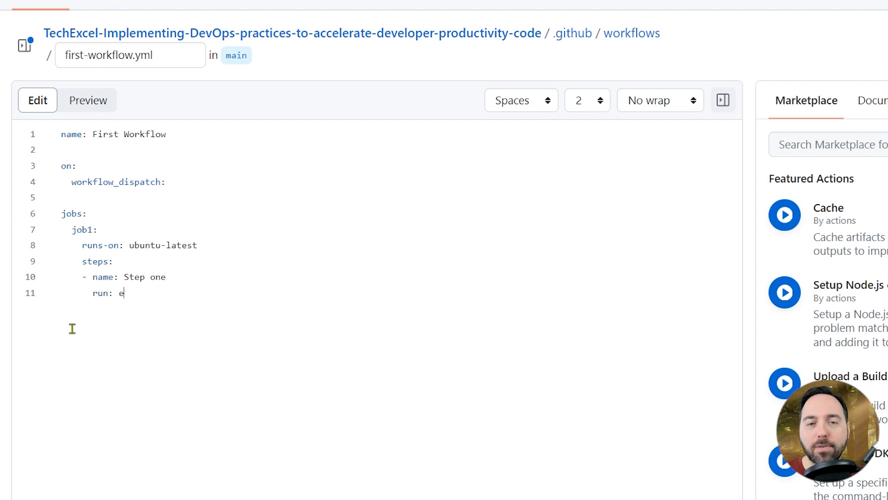
pyautogui.write('cho "Log from step one"')
# - Add a second job1 step named "Step two" that runs echo "Log from step two"
pyautogui.press('Return')
pyautogui.press('BackSpace')
pyautogui.write('- na')
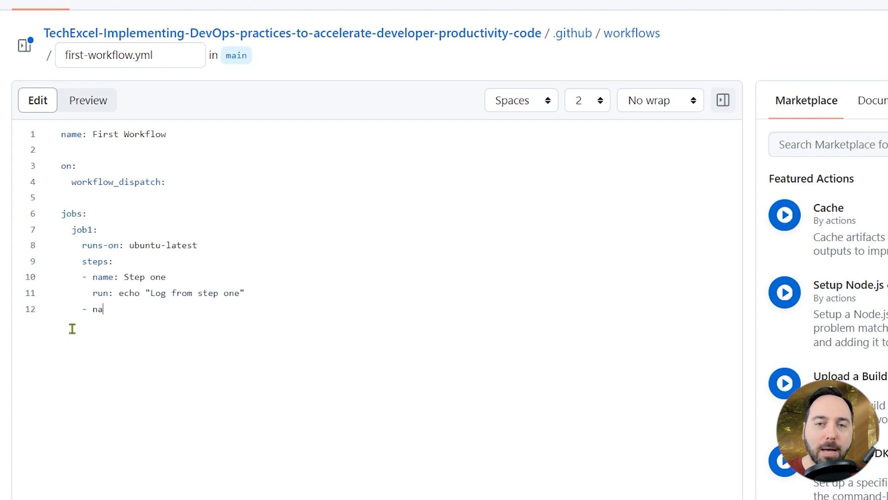
pyautogui.write('me: Step two')
pyautogui.press('Return')
pyautogui.write('run: echo "Lo')
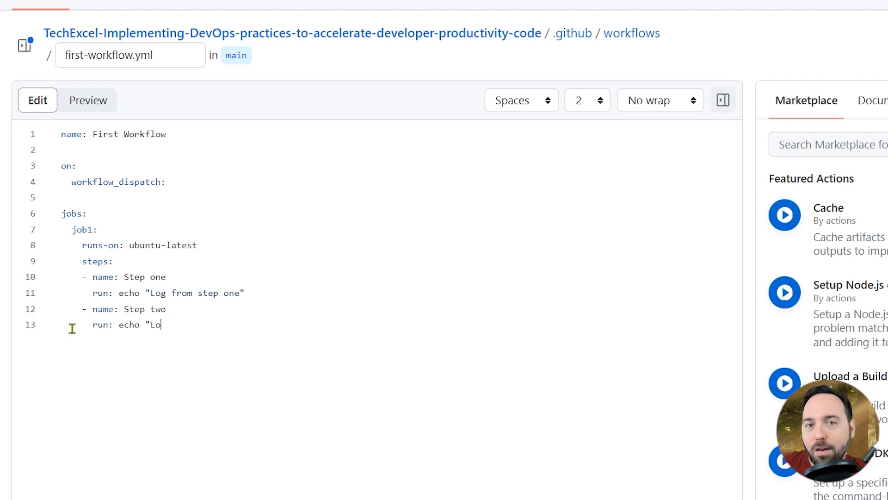
pyautogui.write('g from step two"')
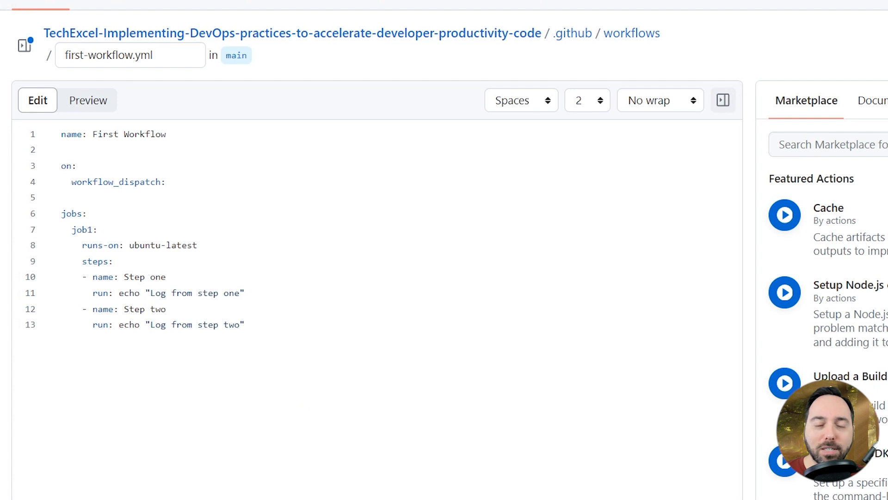
# - Commit first-workflow.yml directly to the main branch with the message "Create first-workflow.yml"
pyautogui.hotkey('ctrl', 's')
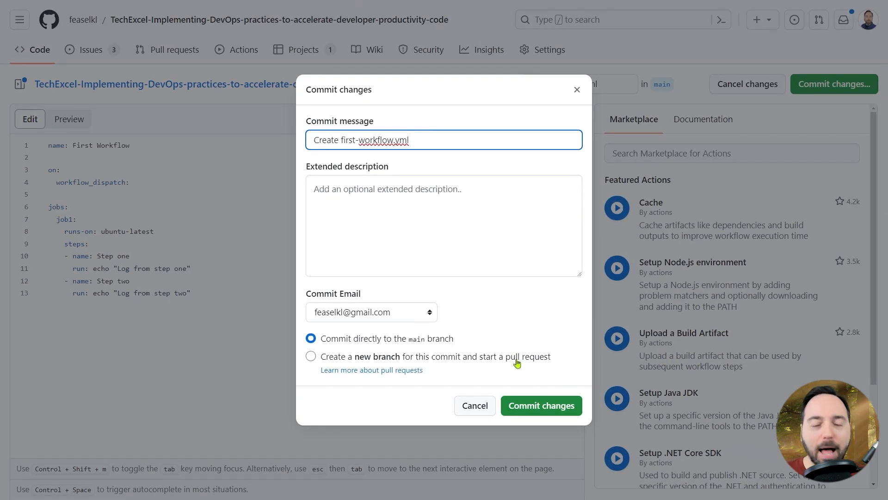
pyautogui.click(532, 407)
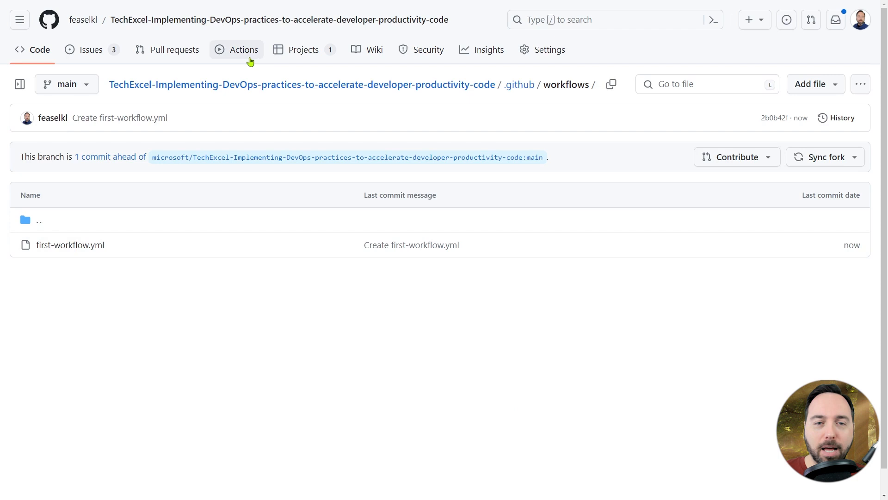
# - Open First Workflow among the repository's Actions and manually run it from the main branch
pyautogui.click(249, 60)
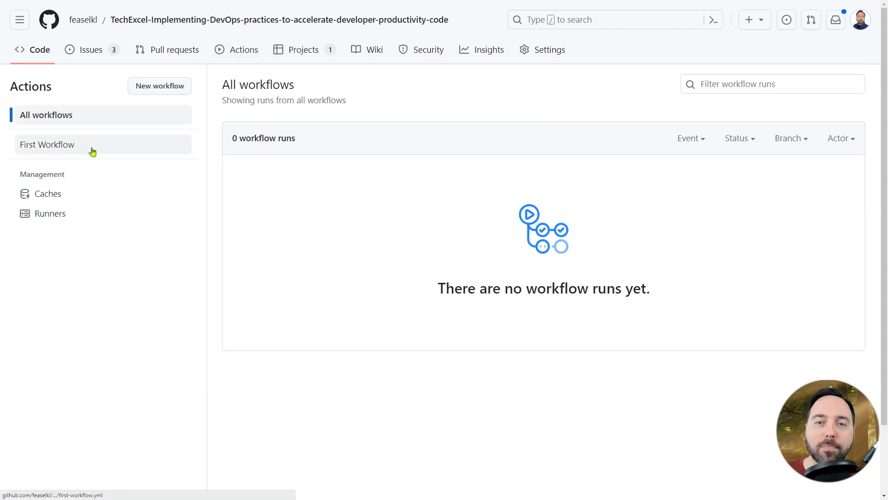
pyautogui.click(92, 151)
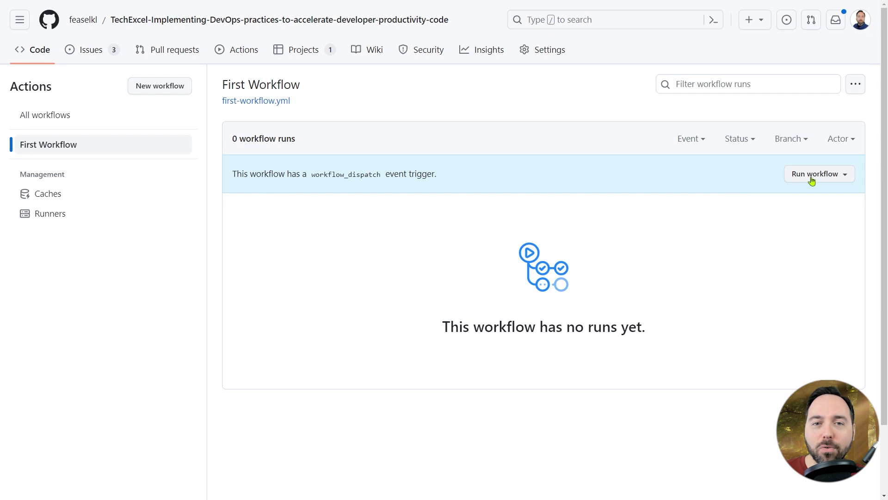
pyautogui.click(847, 181)
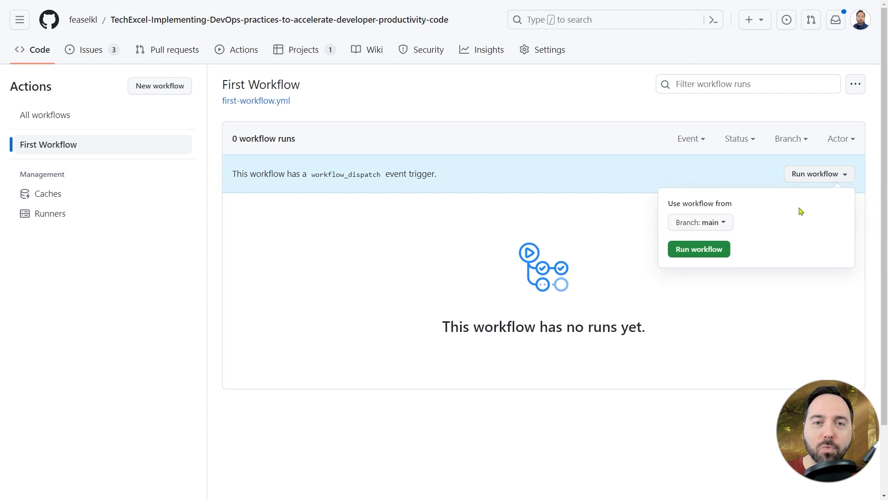
pyautogui.click(694, 259)
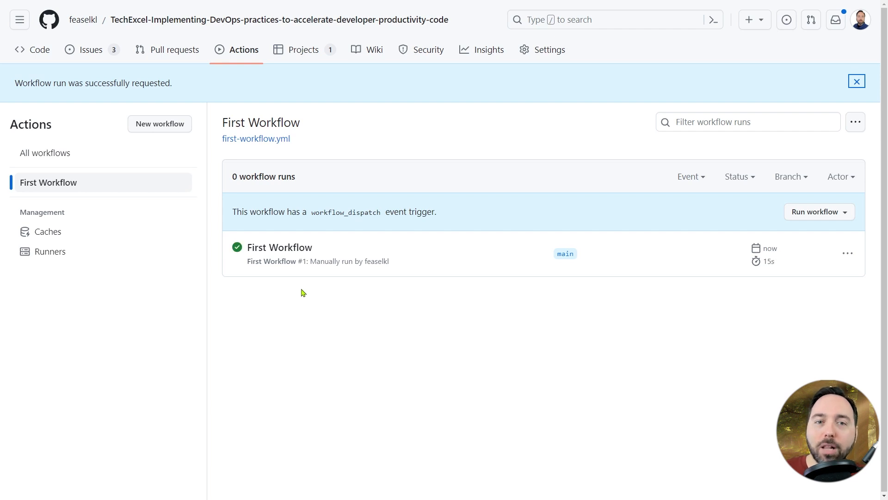
# - Open the job1 log of the First Workflow run and examine the operating system and runner image details under "Set up job"
pyautogui.click(284, 251)
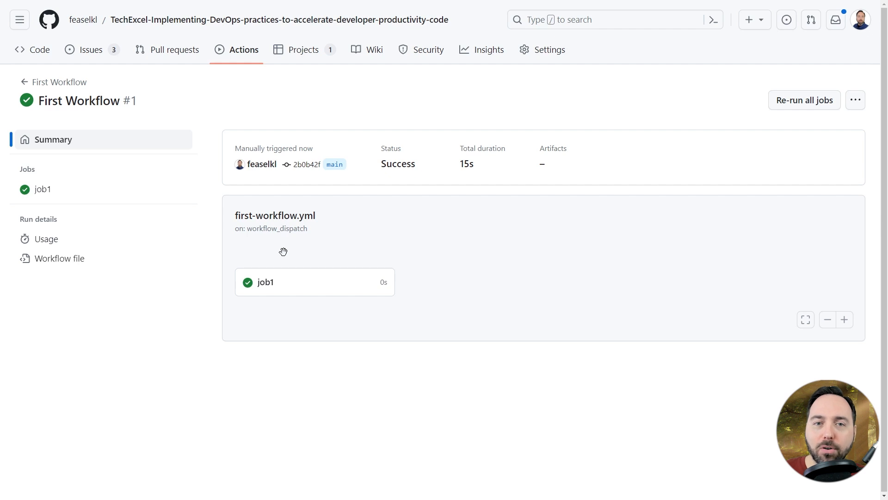
pyautogui.click(276, 292)
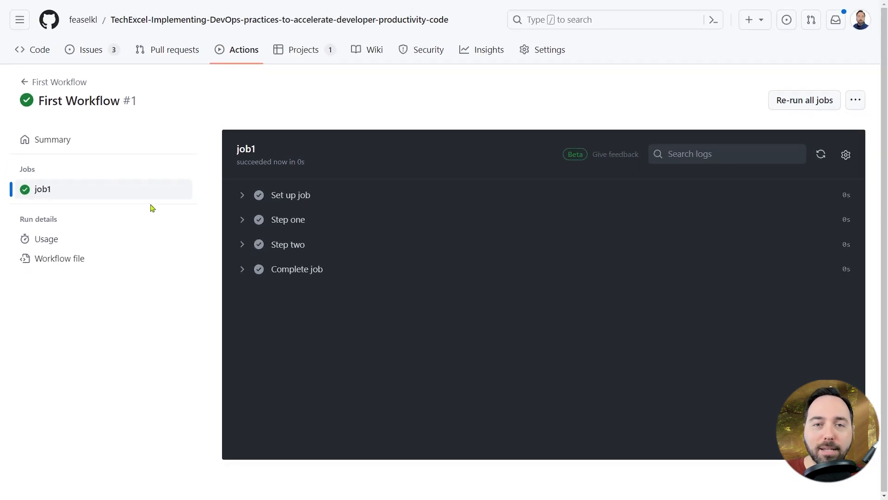
pyautogui.click(242, 196)
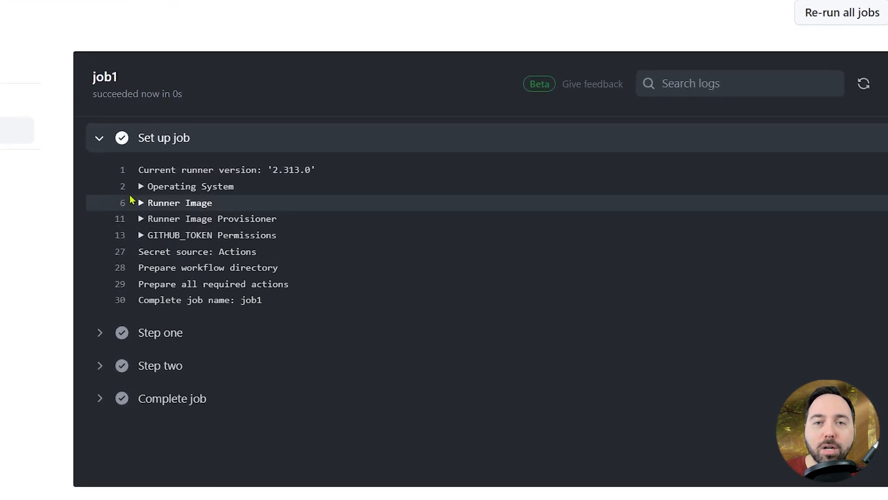
pyautogui.click(140, 188)
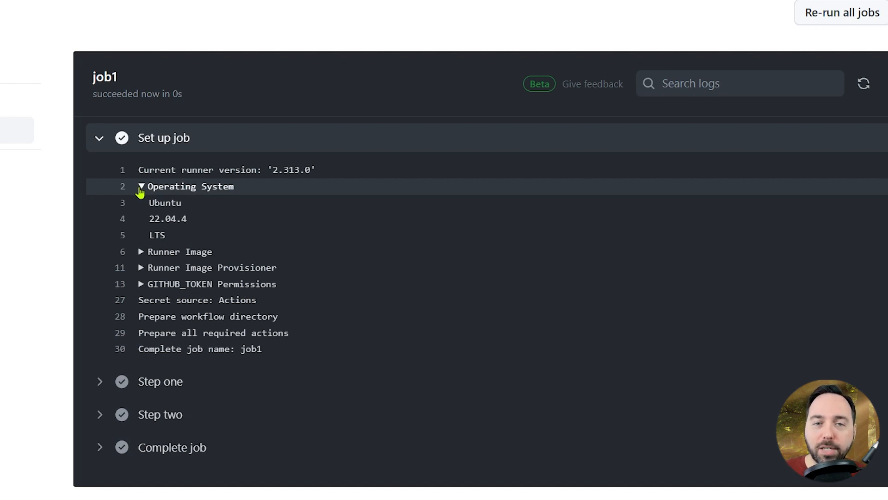
pyautogui.click(141, 253)
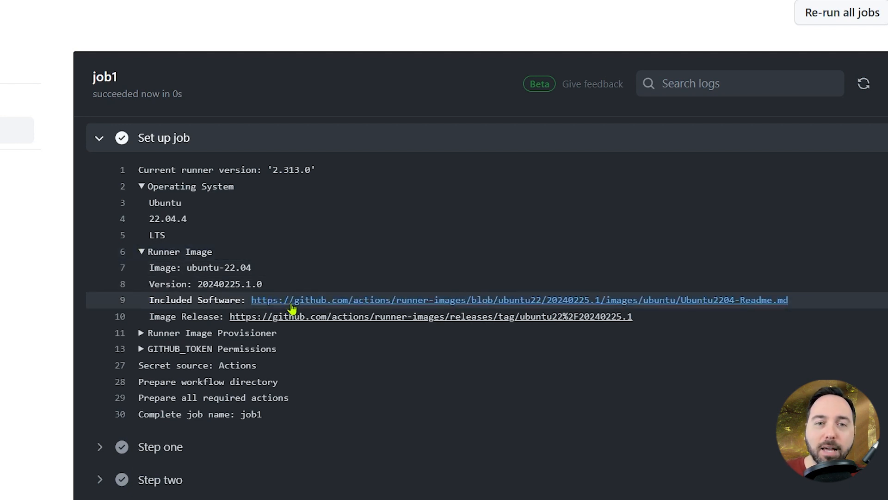
# - Open the runner image's included software readme and look through the installed languages, package managers and tools
pyautogui.click(291, 304)
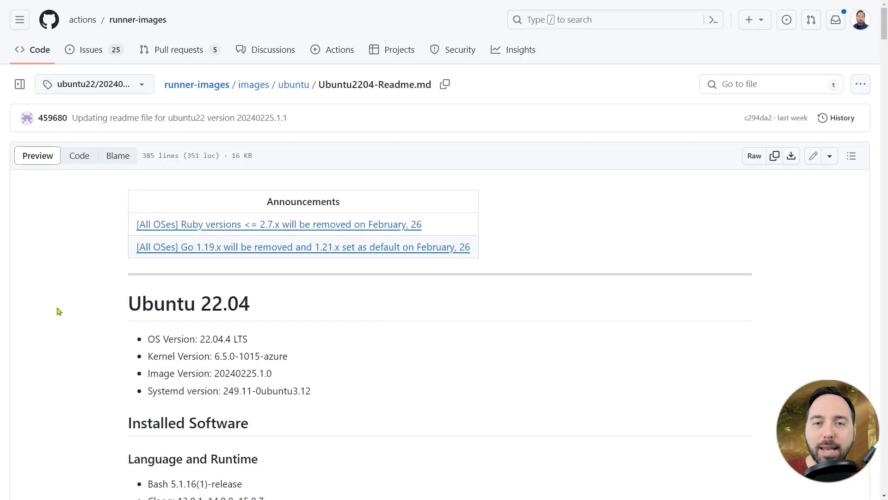
pyautogui.scroll(-4, 57, 296)
pyautogui.scroll(-10, 57, 294)
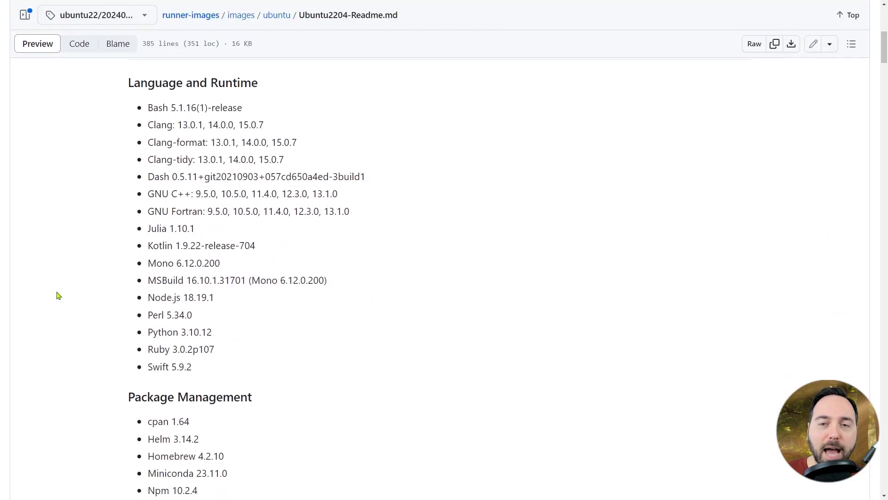
pyautogui.scroll(-10, 57, 295)
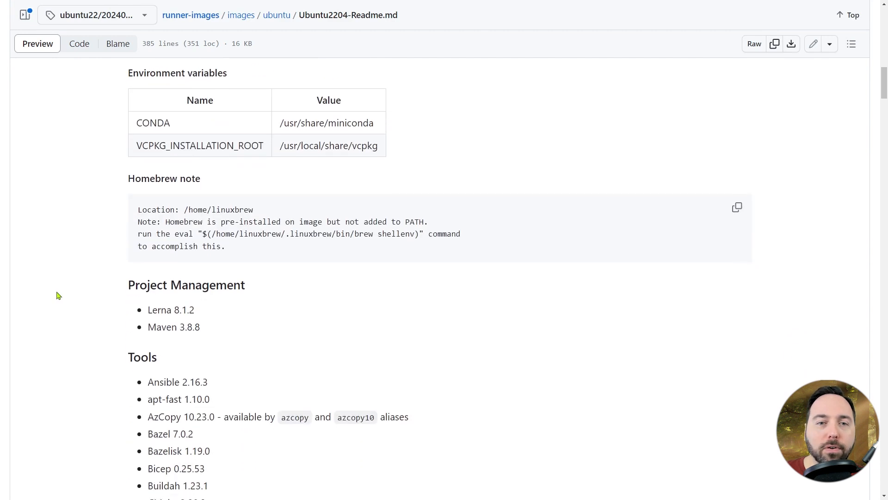
# - Look through the rest of the Ubuntu 22.04 readme's installed software, from tools to Android packages, and return to the job1 log
pyautogui.scroll(-2, 58, 295)
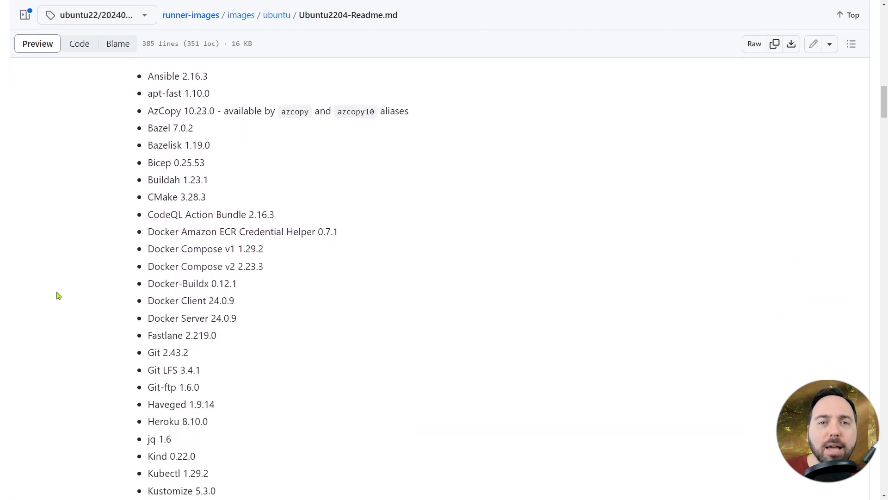
pyautogui.scroll(-16, 58, 295)
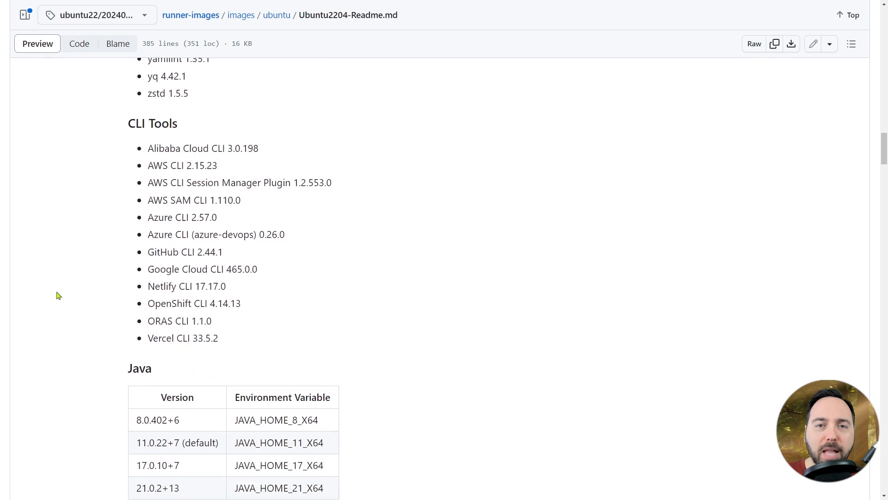
pyautogui.scroll(-1, 58, 295)
pyautogui.scroll(-10, 58, 295)
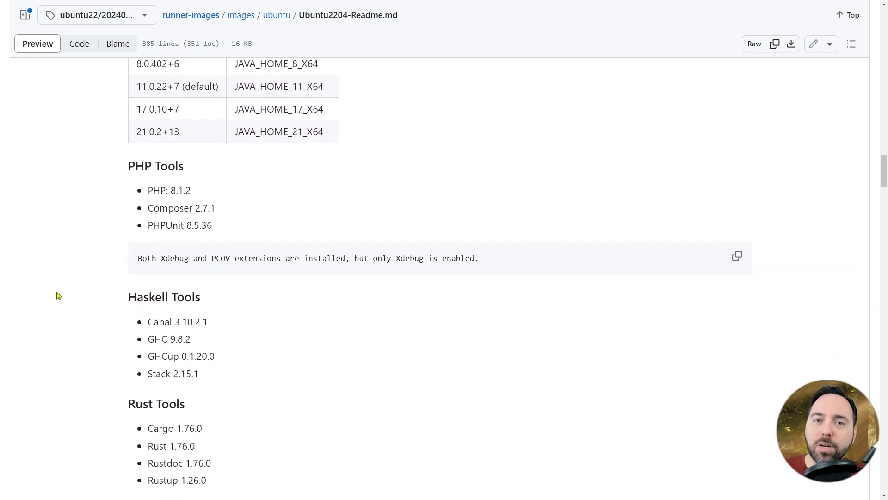
pyautogui.scroll(-16, 58, 295)
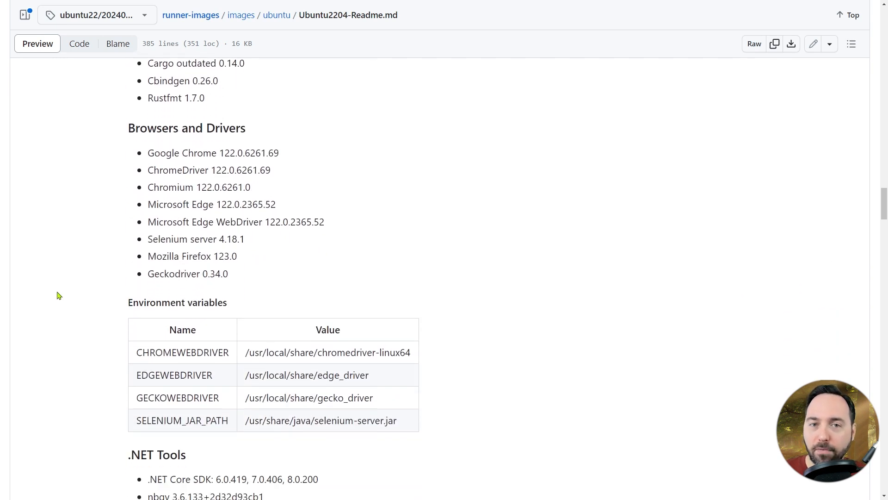
pyautogui.scroll(-1, 59, 295)
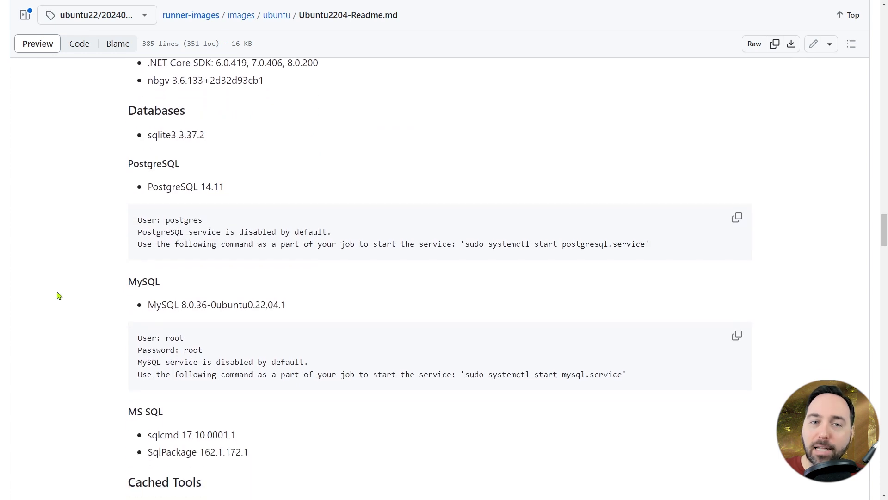
pyautogui.scroll(-5, 58, 295)
pyautogui.scroll(-15, 58, 295)
pyautogui.scroll(-3, 59, 295)
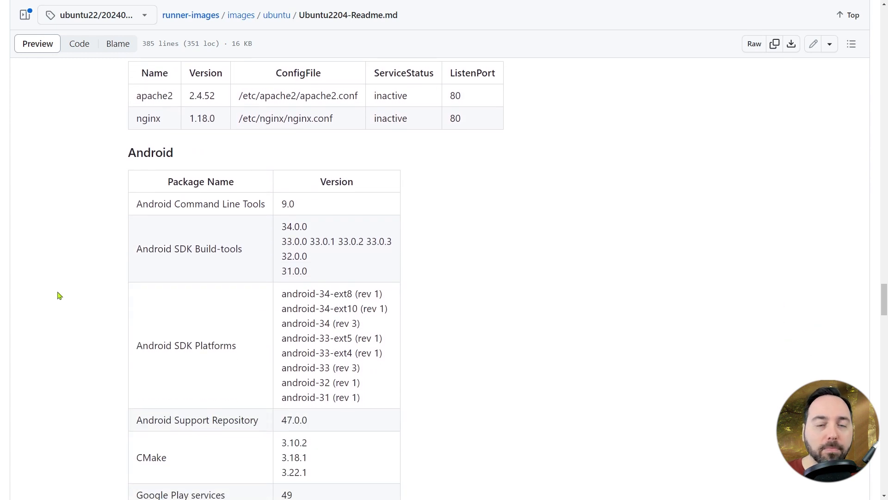
pyautogui.hotkey('ctrl', 'w')
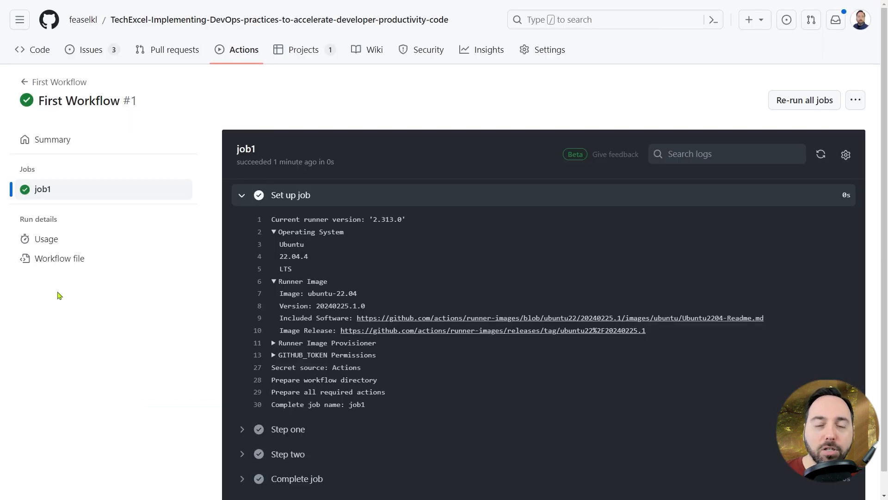
# - Collapse "Set up job" and examine the expanded log output of Step one, Step two and Complete job, including both echo commands
pyautogui.scroll(-1, 240, 329)
pyautogui.click(241, 407)
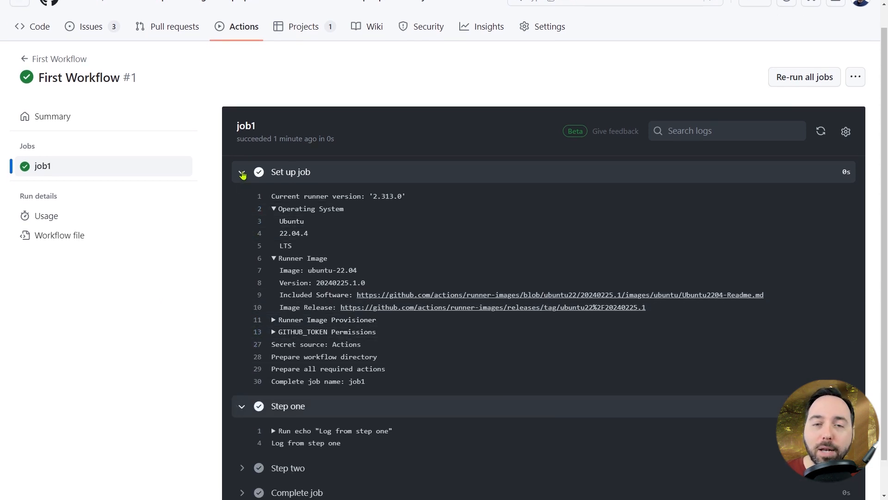
pyautogui.click(243, 174)
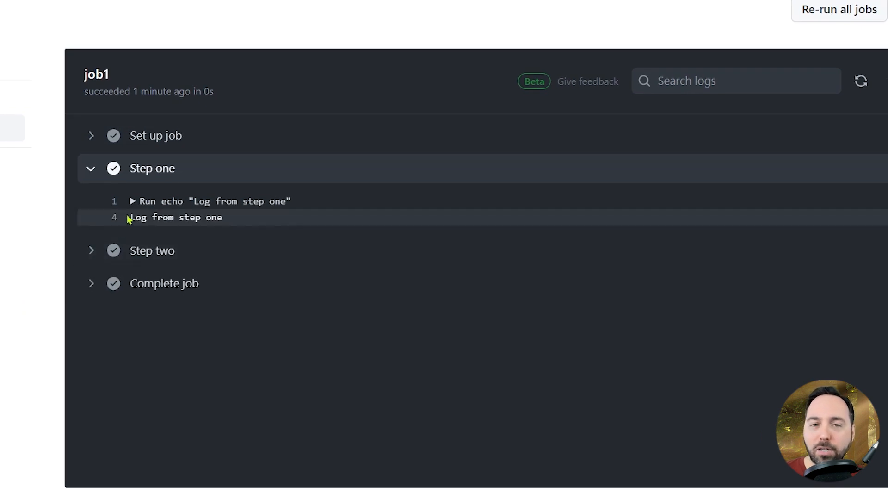
pyautogui.click(134, 201)
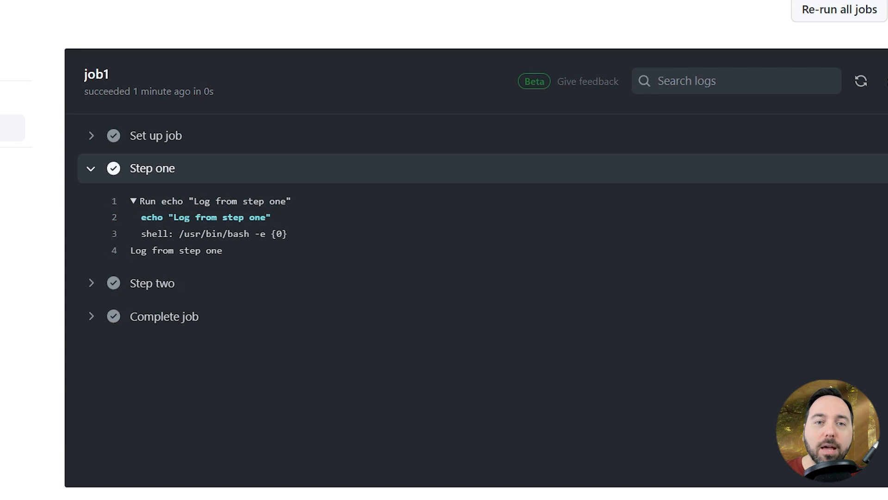
pyautogui.click(89, 285)
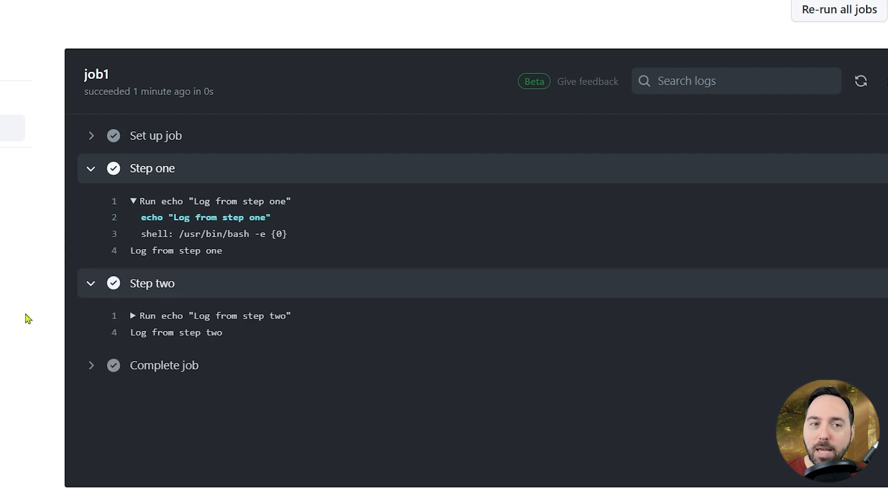
pyautogui.click(133, 316)
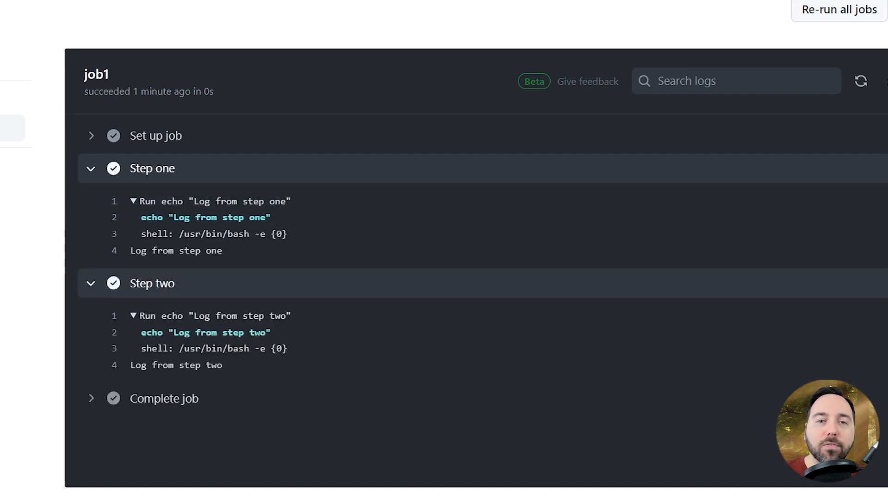
pyautogui.click(91, 405)
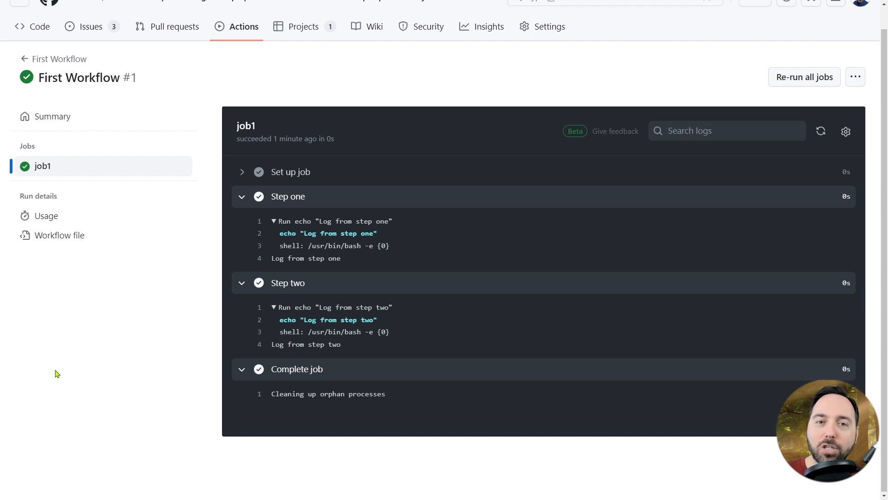
# - Open first-workflow.yml from the repository's .github/workflows folder and check its blame information before returning to the code
pyautogui.click(44, 37)
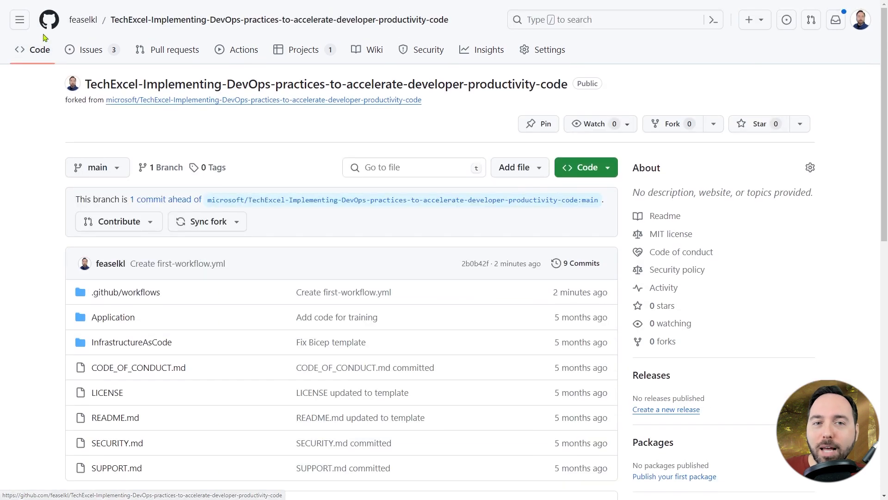
pyautogui.click(104, 298)
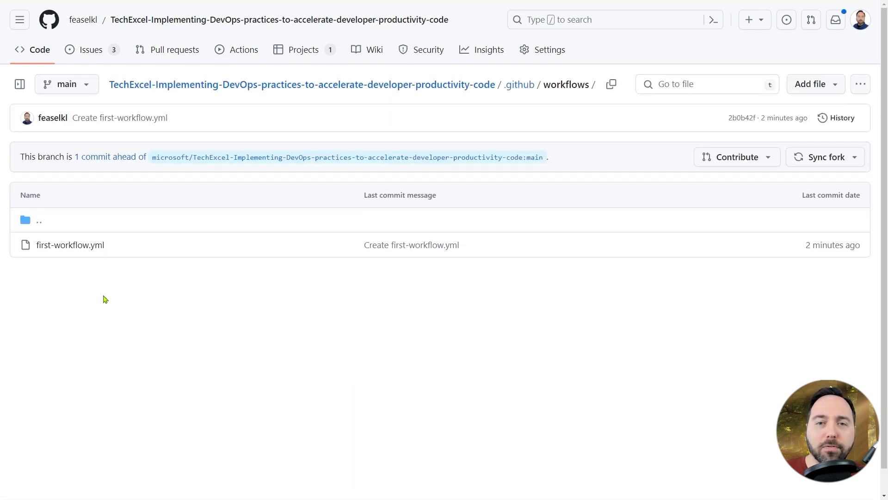
pyautogui.click(65, 250)
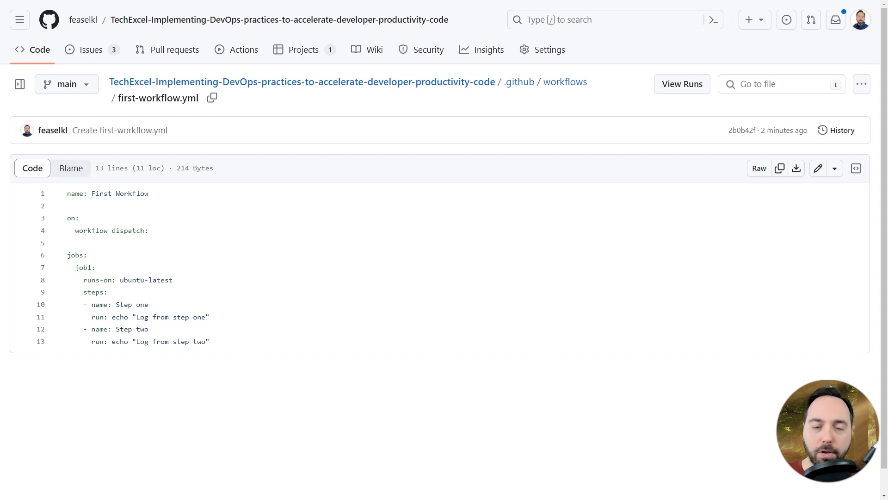
pyautogui.click(72, 168)
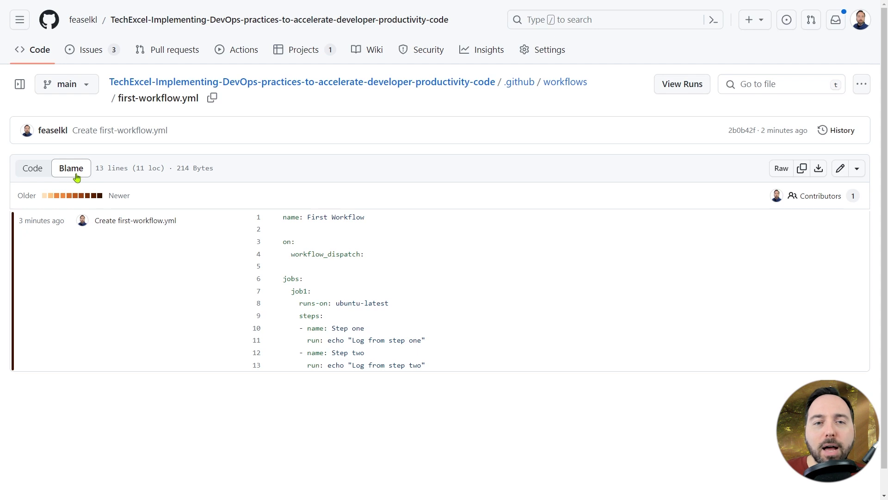
pyautogui.click(38, 181)
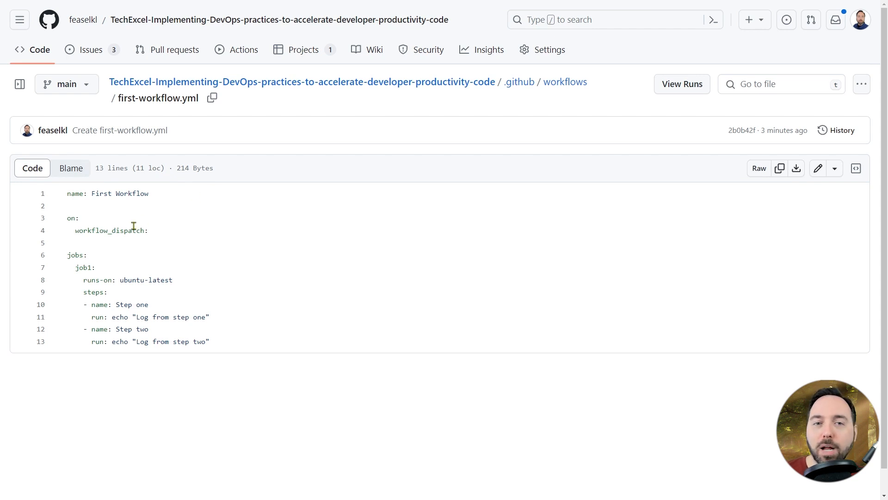
# - Examine the runs-on, ubuntu-latest and name symbols and the first echo command in first-workflow.yml, and close the symbol references
pyautogui.click(92, 280)
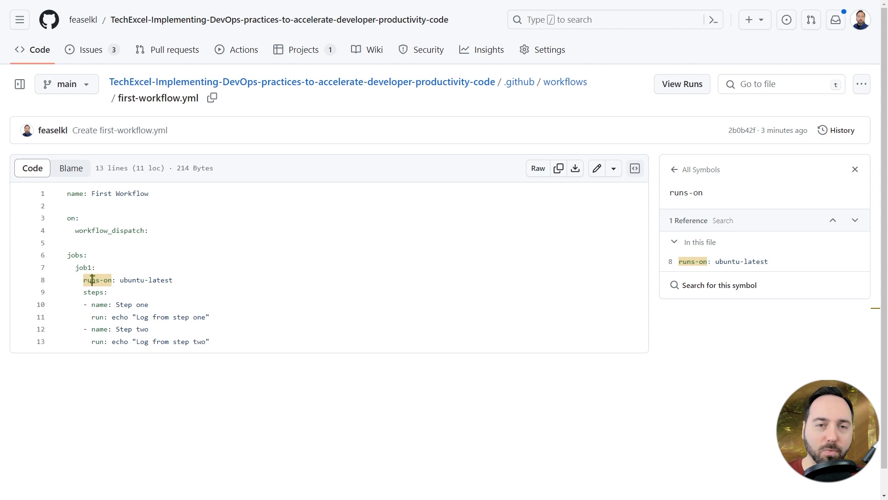
pyautogui.click(128, 278)
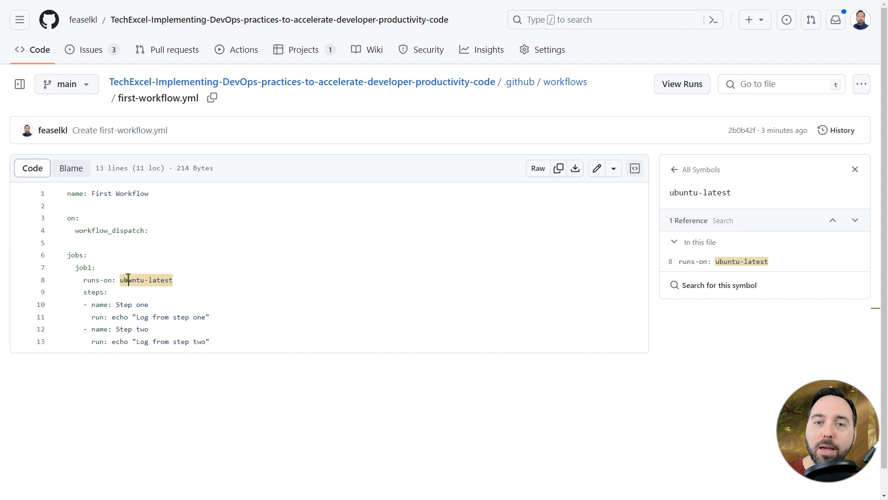
pyautogui.click(96, 306)
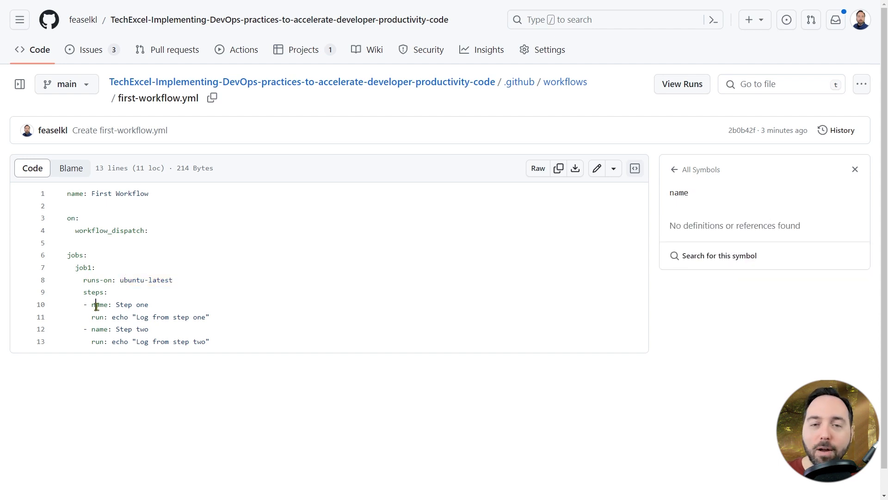
pyautogui.click(128, 305)
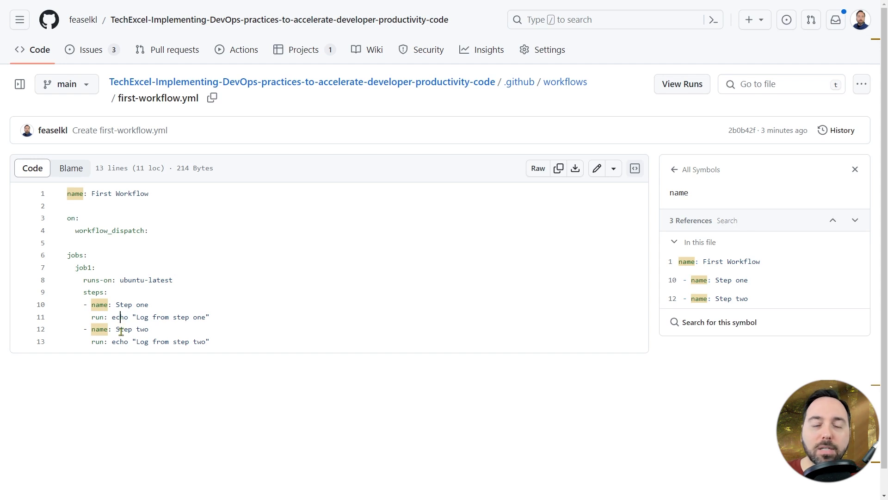
pyautogui.click(144, 317)
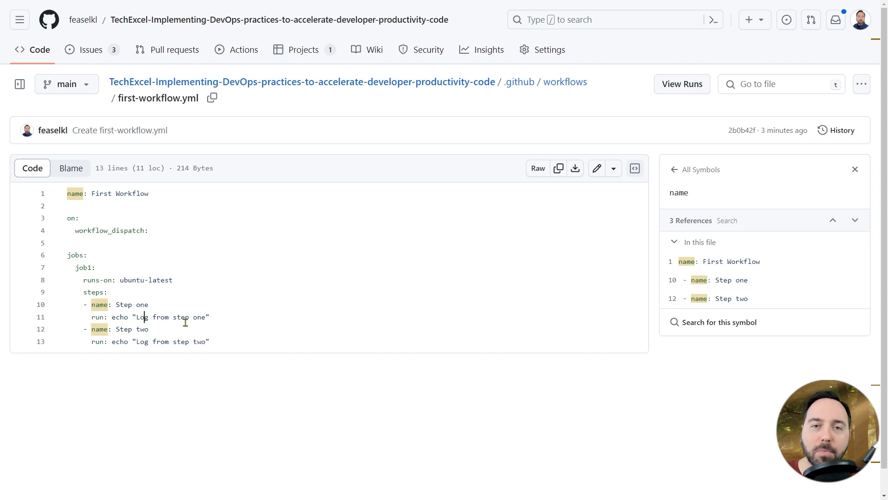
pyautogui.click(185, 319)
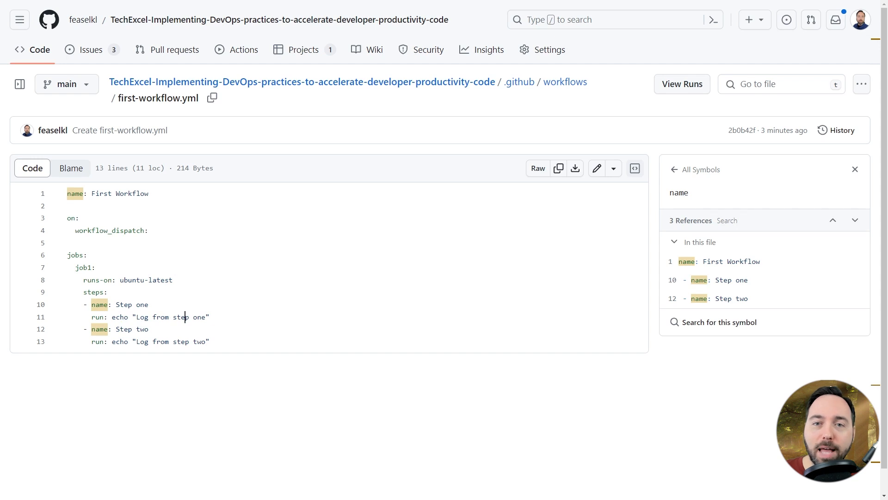
pyautogui.click(855, 169)
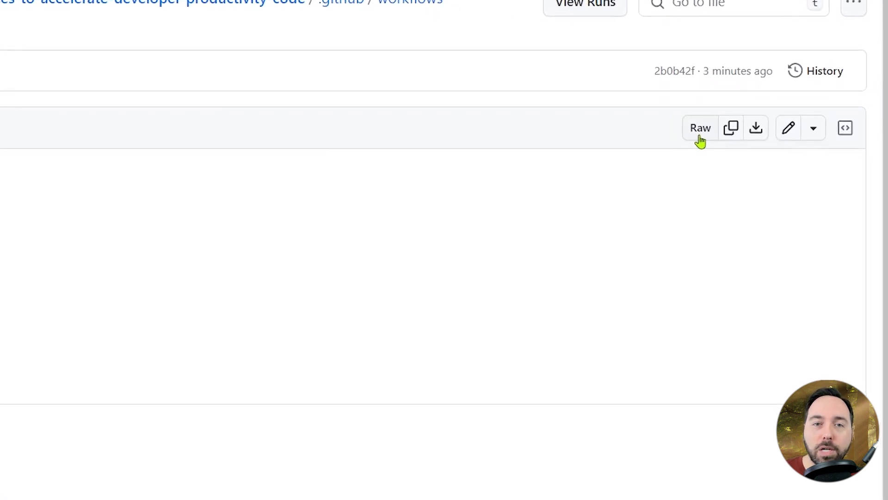
# - View the raw text of first-workflow.yml and return to its file page
pyautogui.click(695, 134)
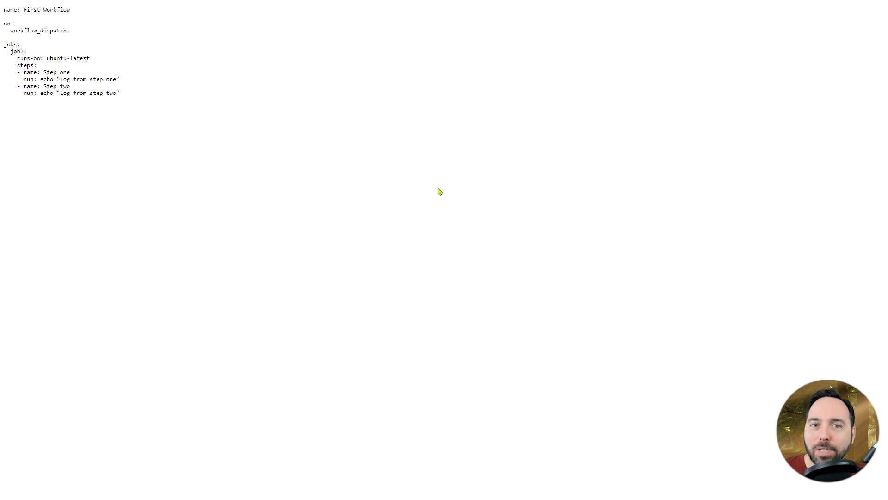
pyautogui.hotkey('alt', 'Left')
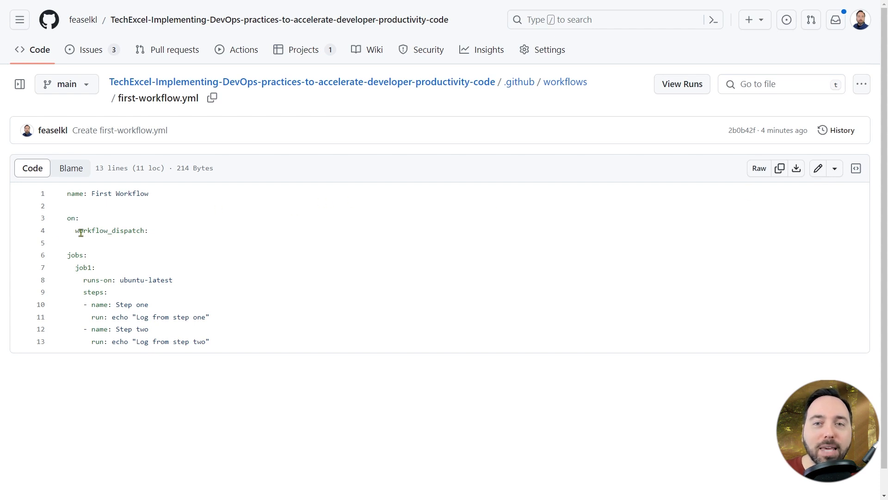
# - Inspect the workflow_dispatch symbol on line 4 and open first-workflow.yml in GitHub.dev from that line's options
pyautogui.click(124, 230)
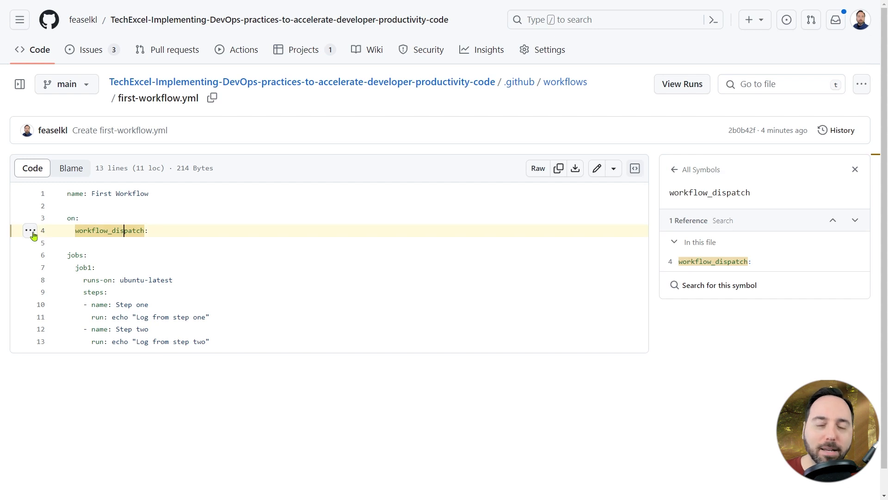
pyautogui.click(30, 230)
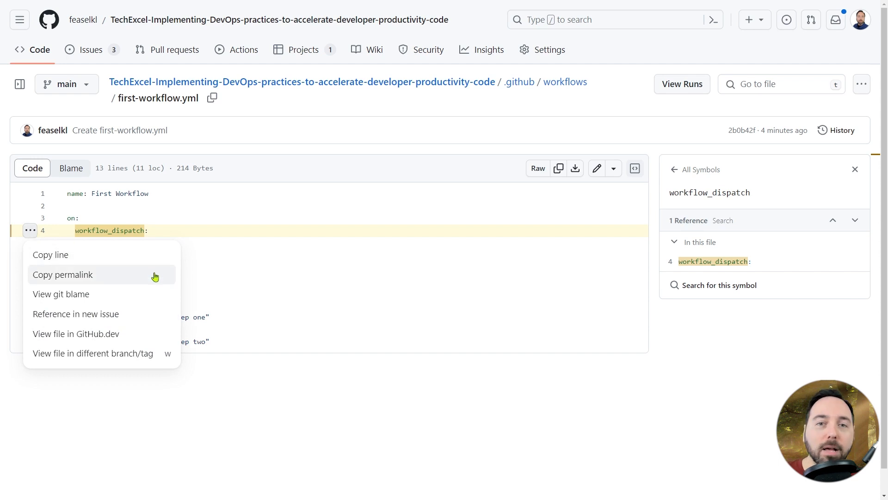
pyautogui.click(148, 341)
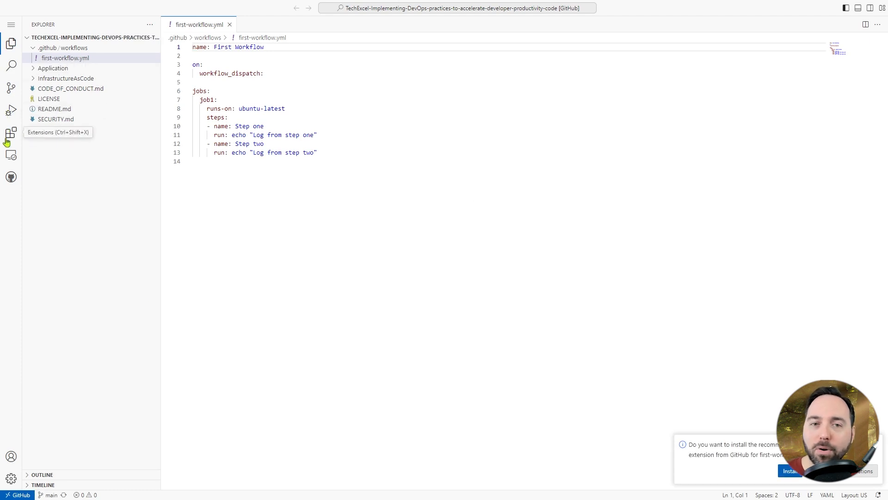
# - Look over the repository's pull requests and issues in GitHub.dev, restore the file explorer, and go back to first-workflow.yml's full-screen GitHub page
pyautogui.click(11, 177)
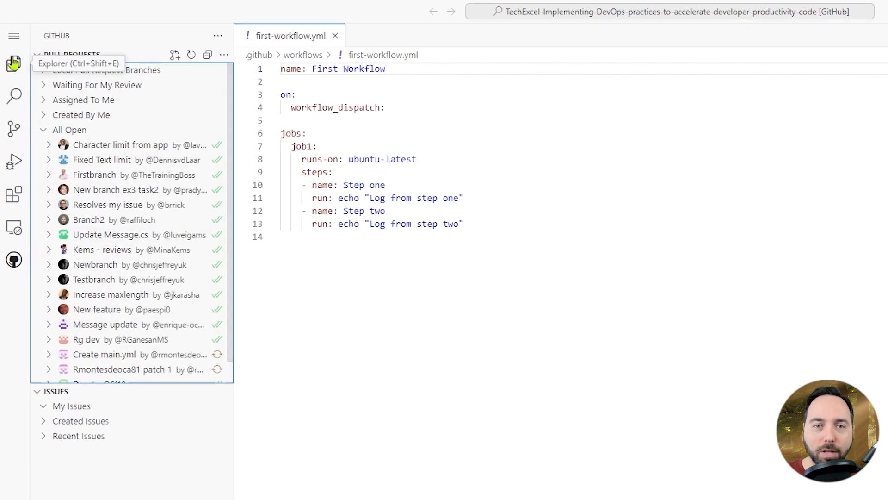
pyautogui.click(13, 62)
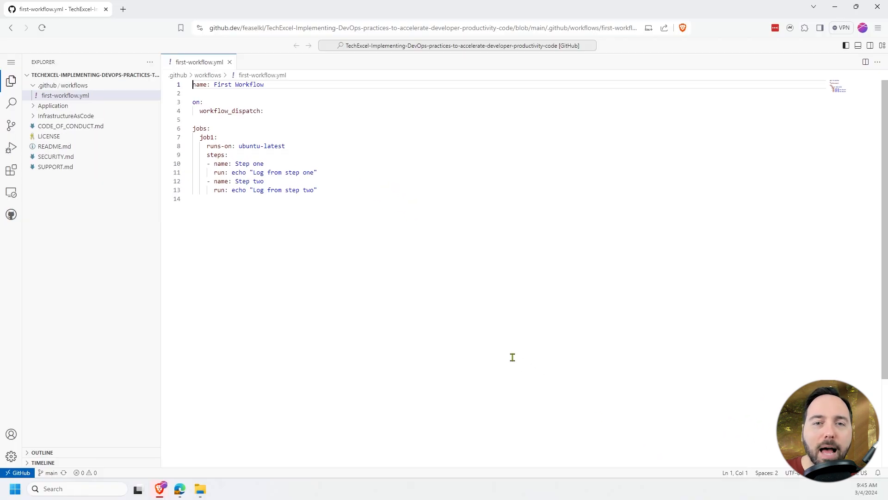
pyautogui.click(12, 29)
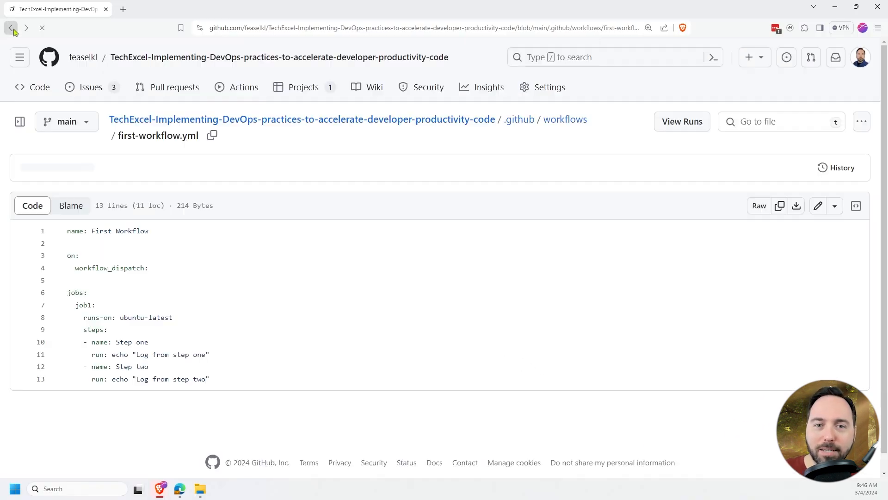
pyautogui.press('F11')
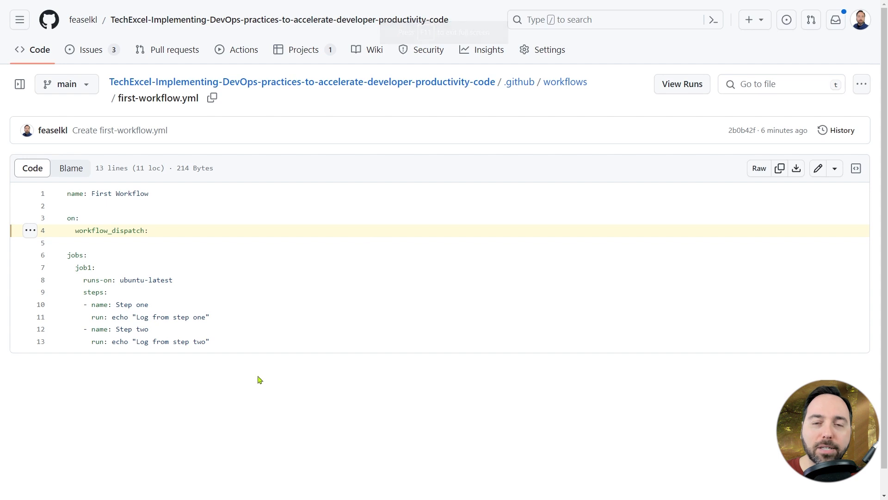
# - Edit first-workflow.yml in place and add a job2 with runs-on: ubuntu-latest and a steps: key below job1
pyautogui.click(833, 175)
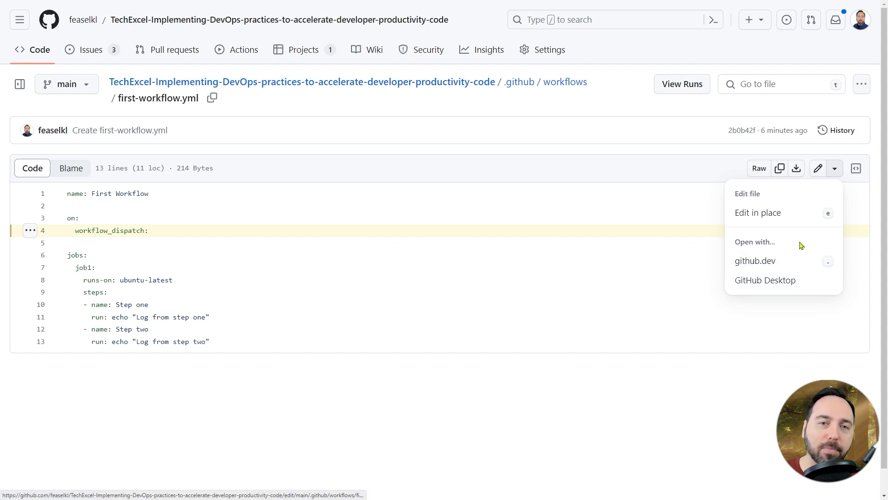
pyautogui.click(799, 223)
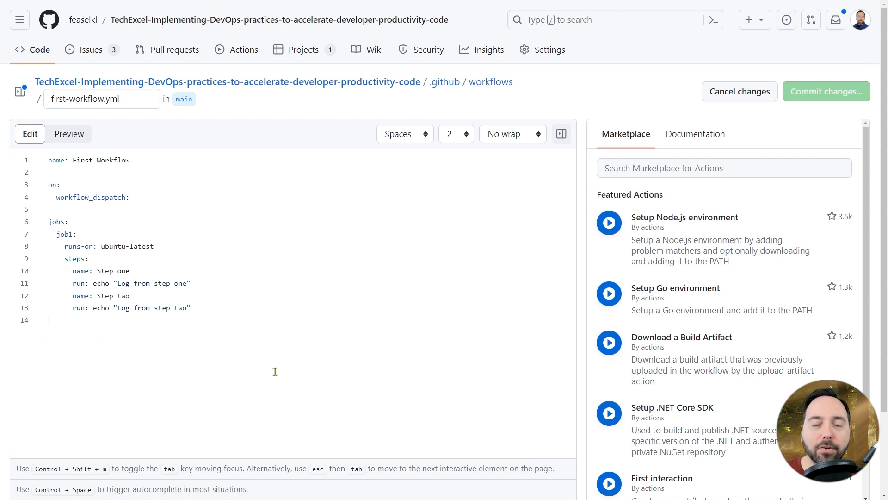
pyautogui.click(290, 369)
pyautogui.write('job2:')
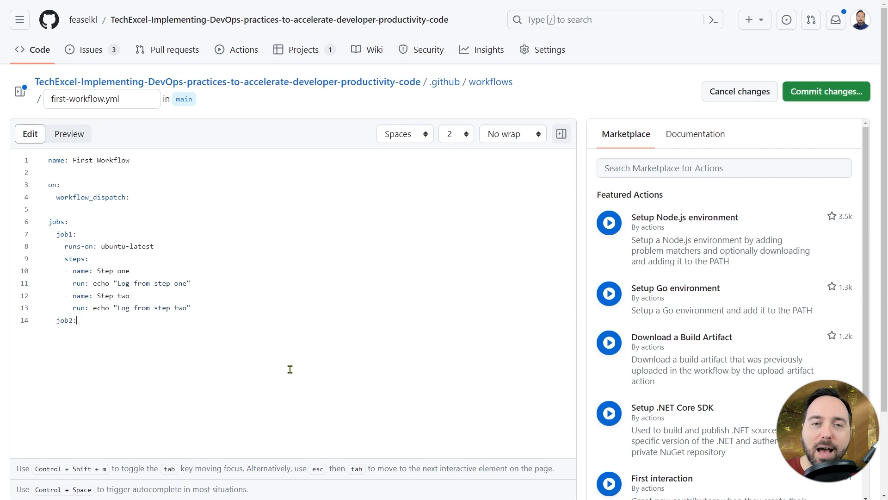
pyautogui.press('Return')
pyautogui.write('runs-on: ubuntu-latest')
pyautogui.press('Return')
pyautogui.write('steps:')
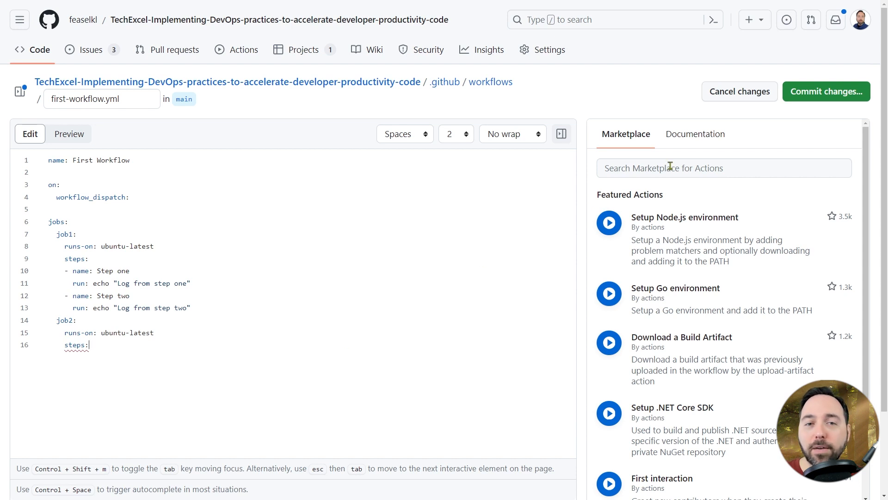
# - Search the Marketplace for cowsays, open the Cowsays action and copy its v1 installation snippet
pyautogui.click(729, 164)
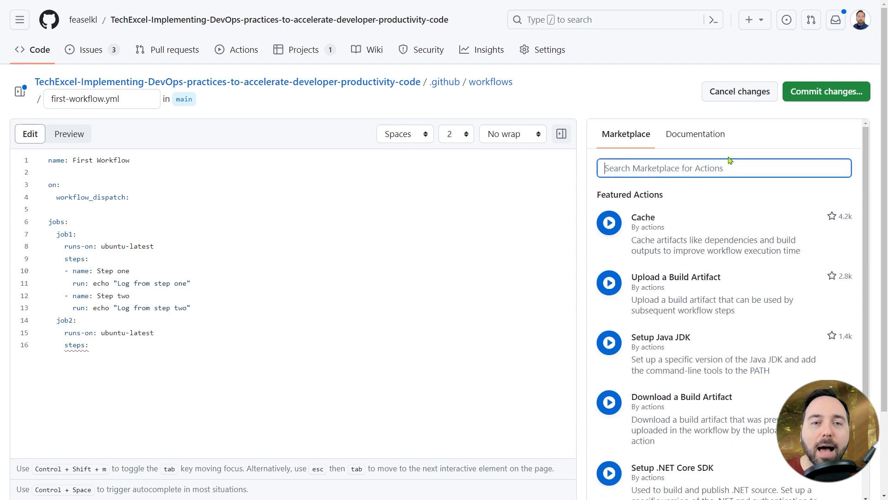
pyautogui.write('cowsays')
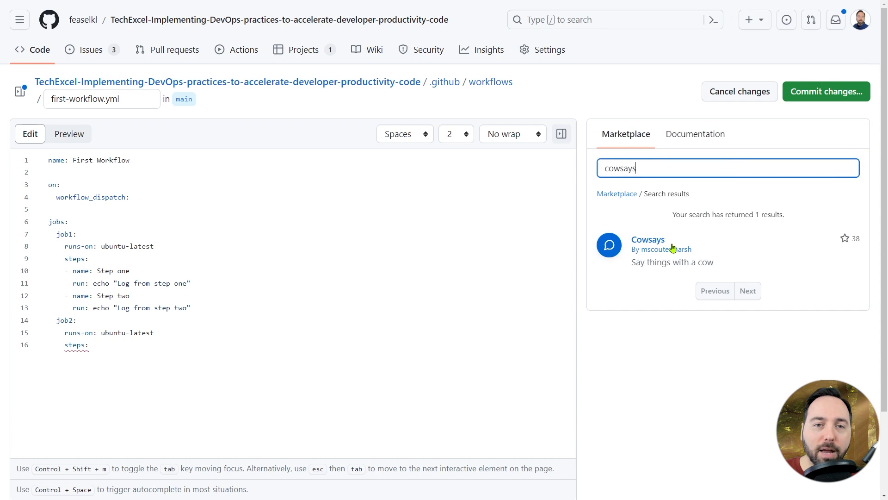
pyautogui.click(645, 246)
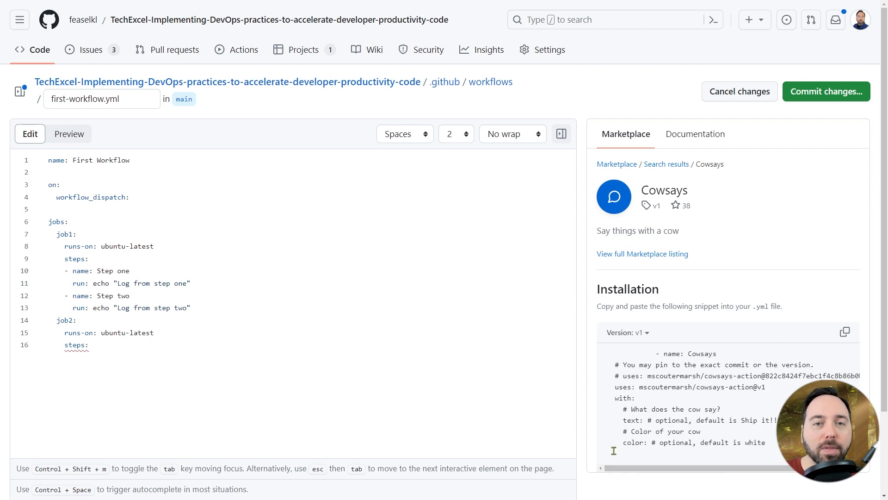
pyautogui.click(845, 332)
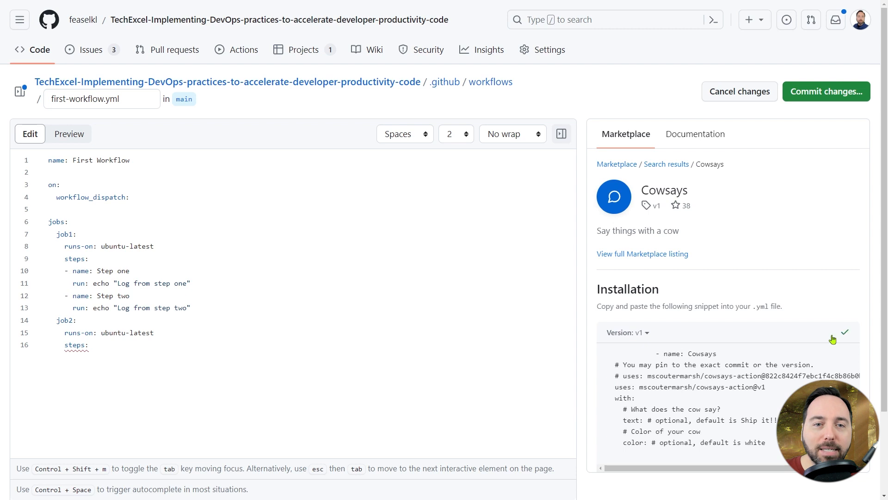
# - Paste the Cowsays snippet on a new line under job2's steps and align its "- name: Cowsays" line with steps
pyautogui.click(118, 350)
pyautogui.press('Return')
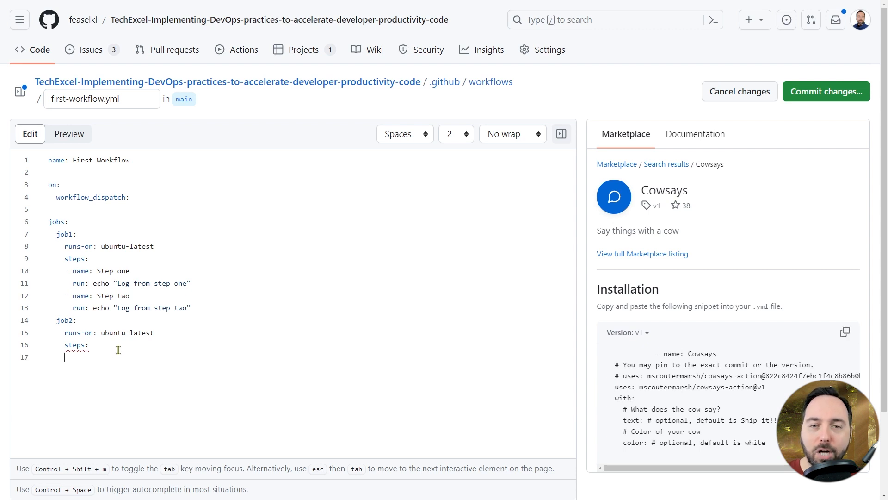
pyautogui.hotkey('ctrl', 'v')
pyautogui.click(113, 340)
pyautogui.press('BackSpace')
pyautogui.press('BackSpace')
pyautogui.press('BackSpace')
pyautogui.press('BackSpace')
pyautogui.press('BackSpace')
pyautogui.press('BackSpace')
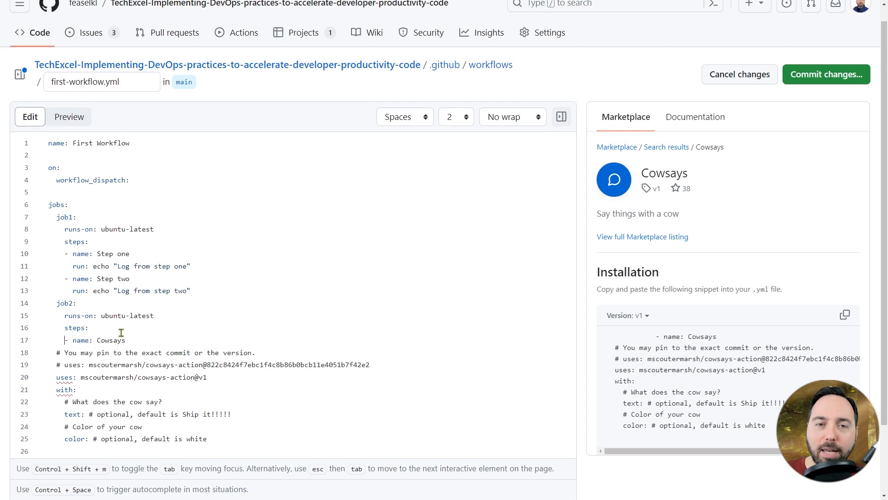
# - Indent the remaining Cowsays lines two levels so that uses and with line up beneath the step's name
pyautogui.scroll(-2, 121, 332)
pyautogui.moveTo(214, 355); pyautogui.dragTo(40, 271)
pyautogui.press('Tab')
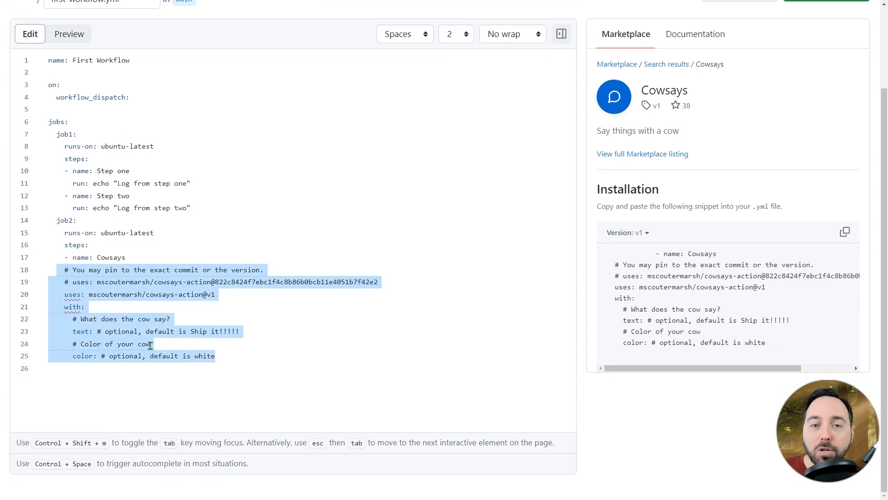
pyautogui.press('Tab')
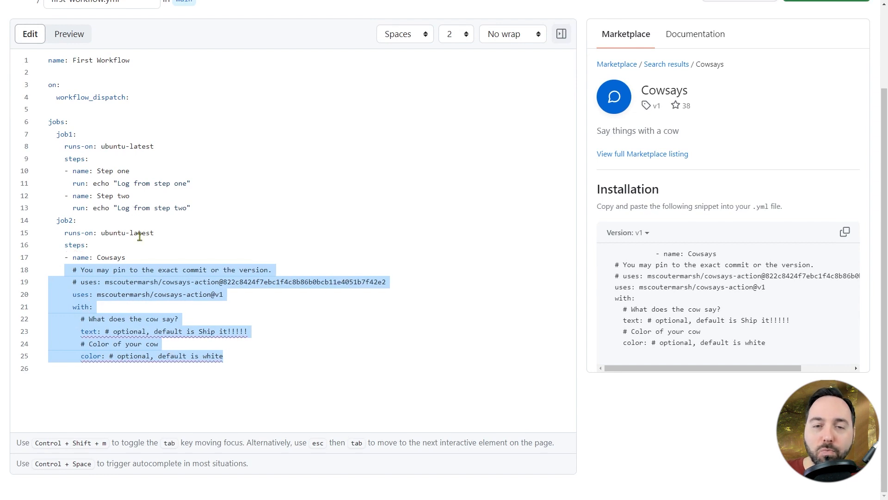
pyautogui.click(140, 235)
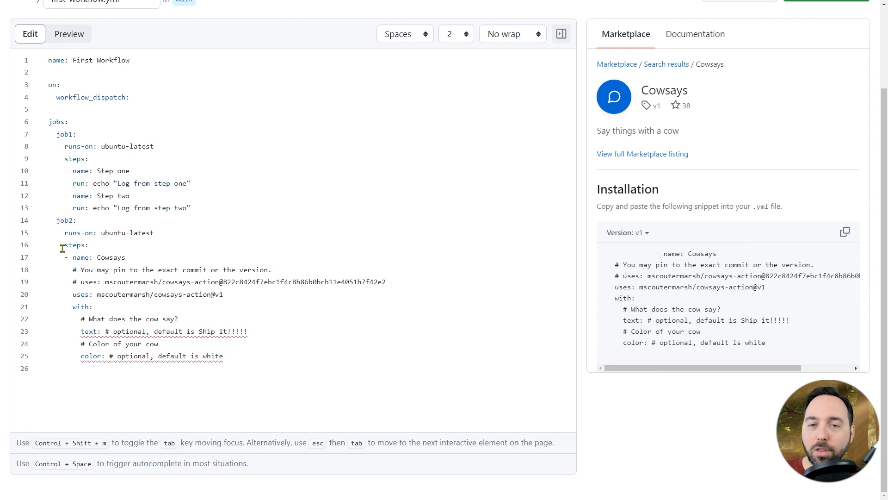
# - Try indenting the whole Cowsays step one level deeper under job2's steps, and move it back out one level
pyautogui.moveTo(241, 355); pyautogui.dragTo(28, 256)
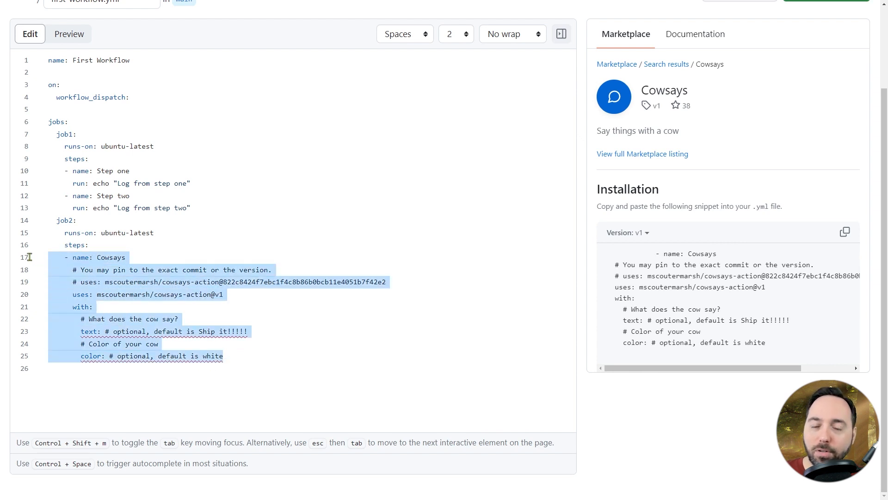
pyautogui.press('Tab')
pyautogui.click(172, 231)
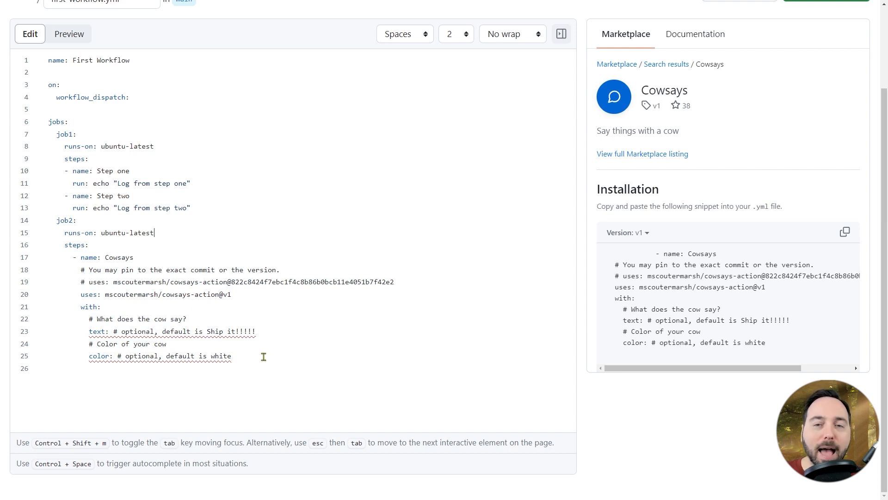
pyautogui.moveTo(263, 356); pyautogui.dragTo(37, 262)
pyautogui.hotkey('shift', 'Tab')
pyautogui.click(241, 239)
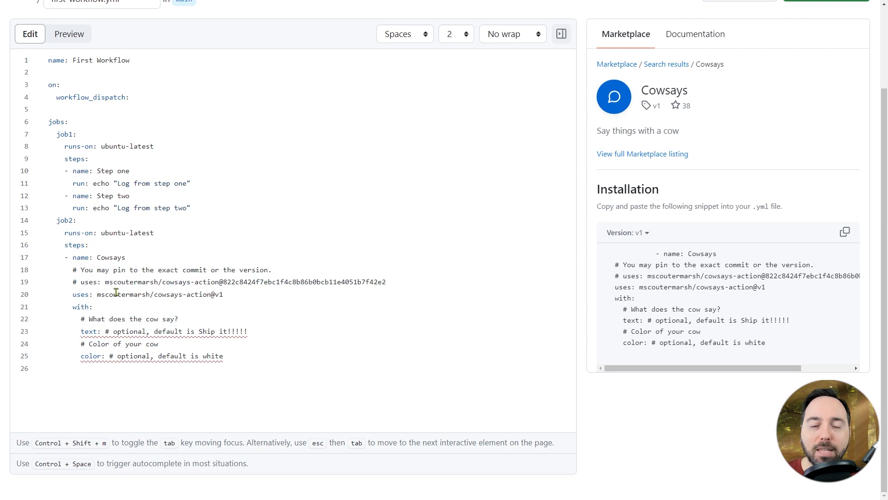
# - Copy the cowsays-action repository path from the uses line and open it on github.com in a new full-screen tab
pyautogui.moveTo(97, 294); pyautogui.dragTo(207, 294)
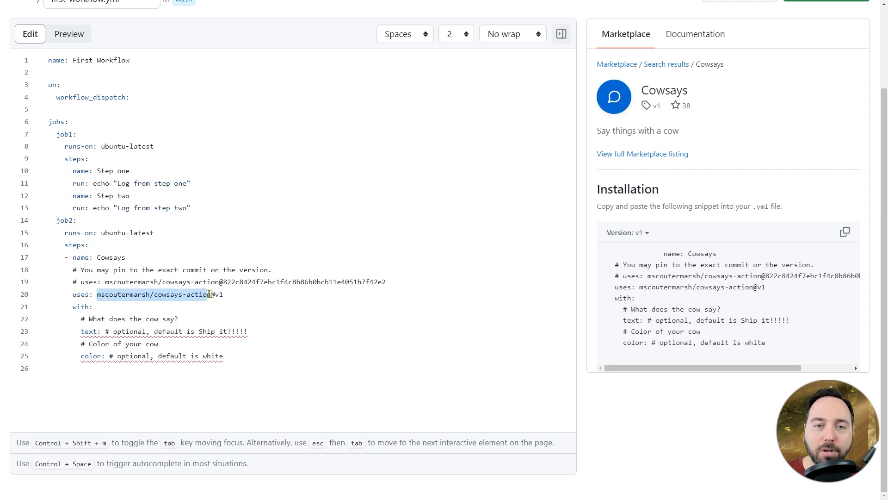
pyautogui.hotkey('shift', 'Right')
pyautogui.hotkey('ctrl', 't')
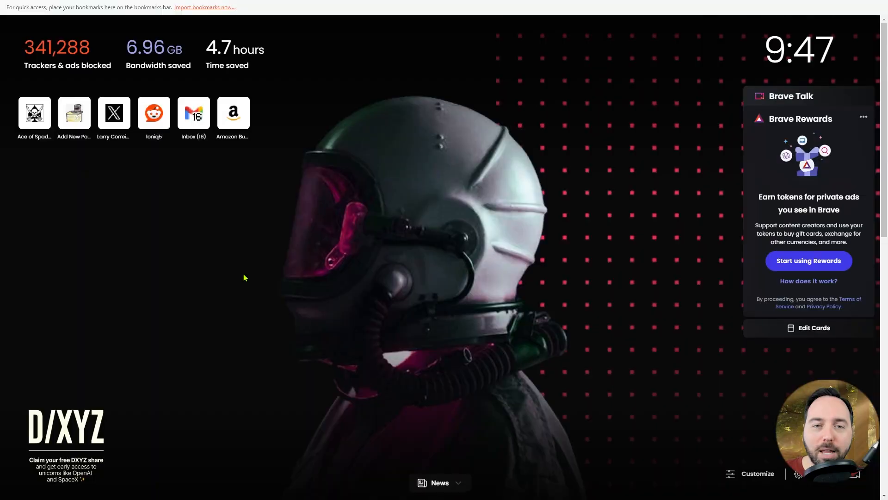
pyautogui.write('github.com/feaselkl')
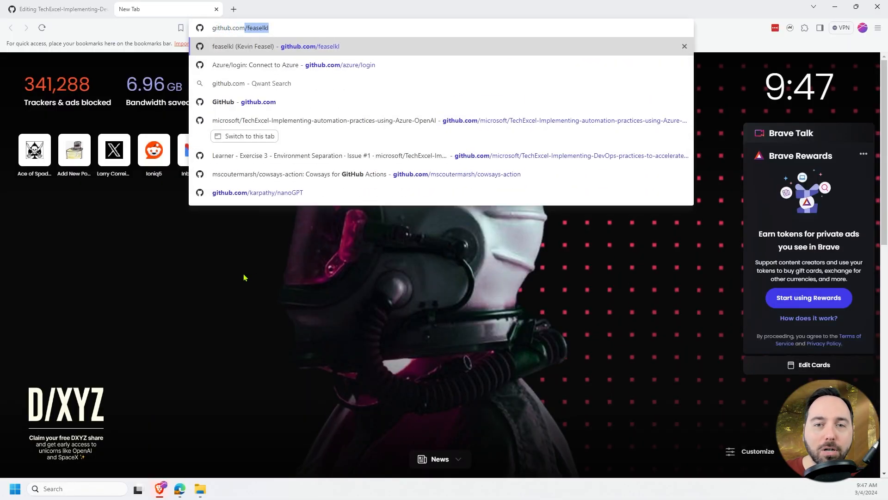
pyautogui.hotkey('ctrl', 'v')
pyautogui.press('Return')
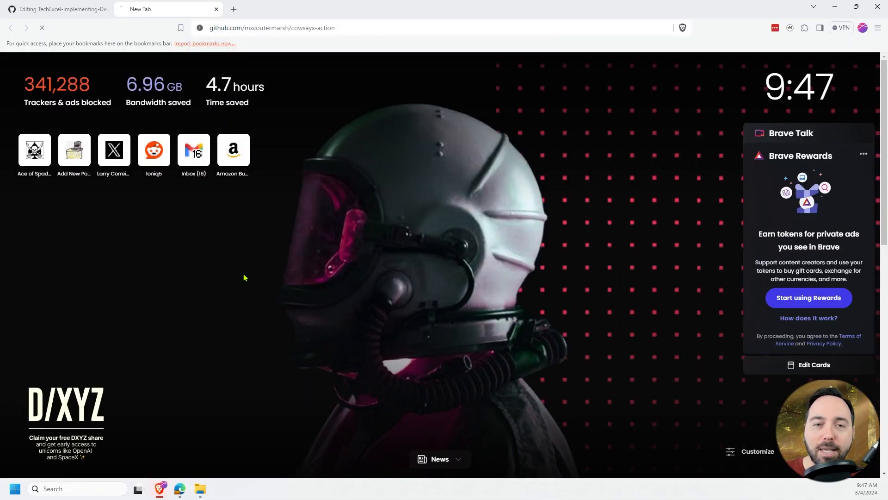
pyautogui.press('F11')
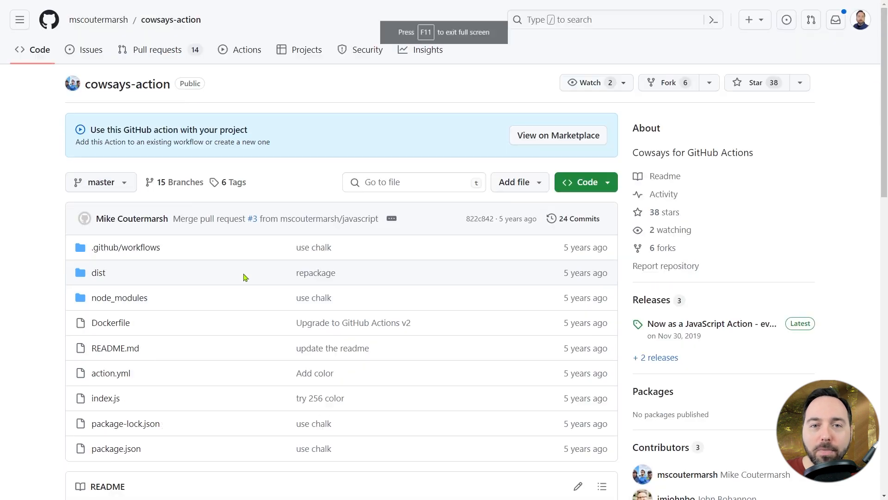
# - Look over the cowsays-action README's usage example and color list, and return to the workflow editor
pyautogui.scroll(-10, 57, 252)
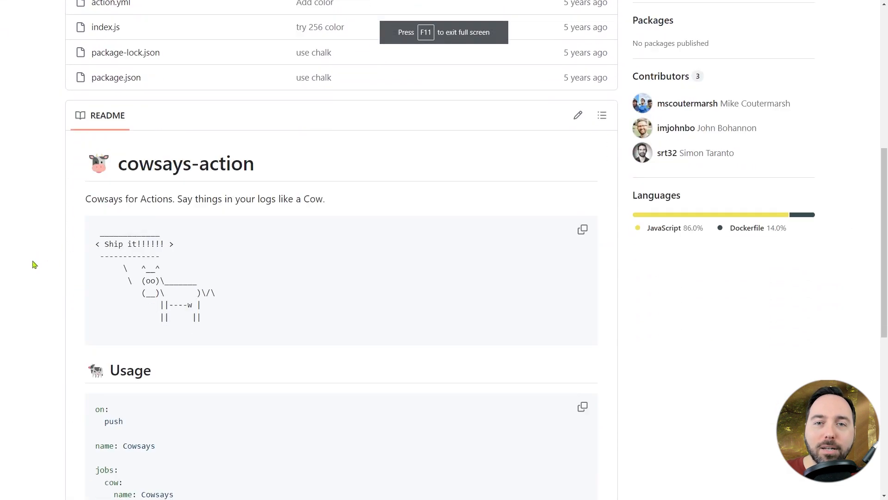
pyautogui.scroll(-5, 35, 265)
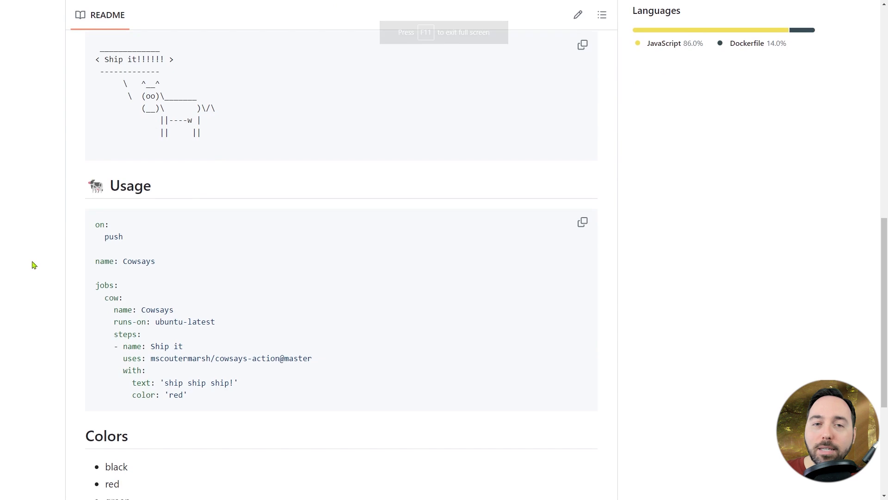
pyautogui.scroll(9, 34, 265)
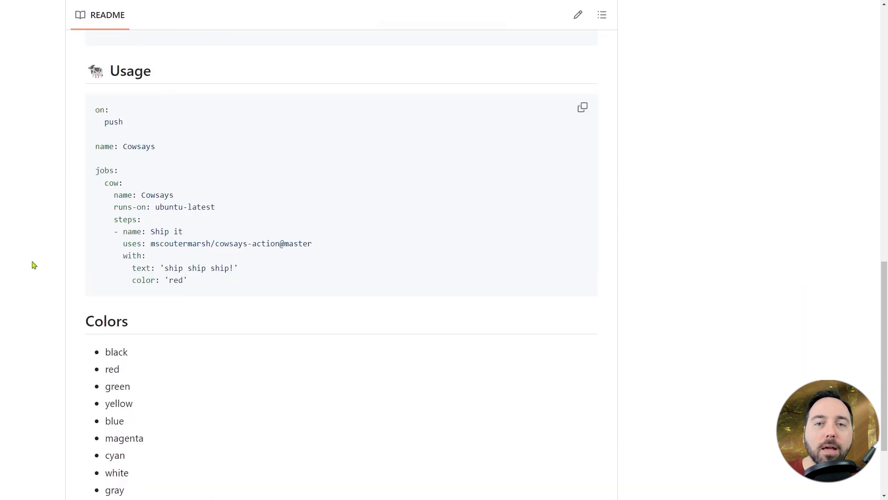
pyautogui.scroll(3, 34, 264)
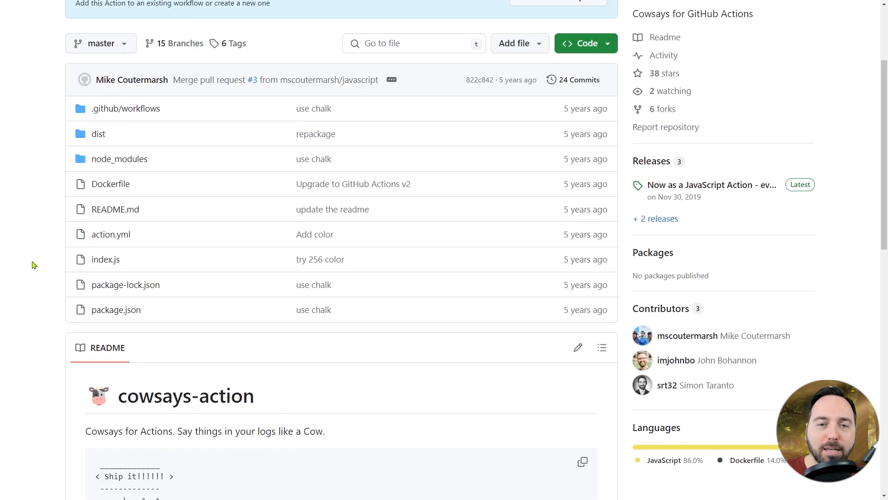
pyautogui.hotkey('ctrl', 'shift', 'Tab')
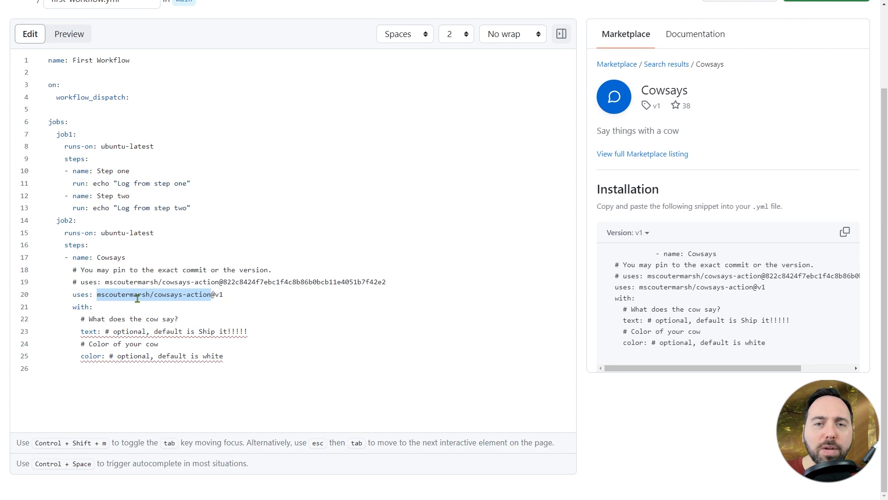
# - Remove the "What does the cow say?" comment line and set the Cowsays text to "Ready for prod--ship it!"
pyautogui.click(89, 319)
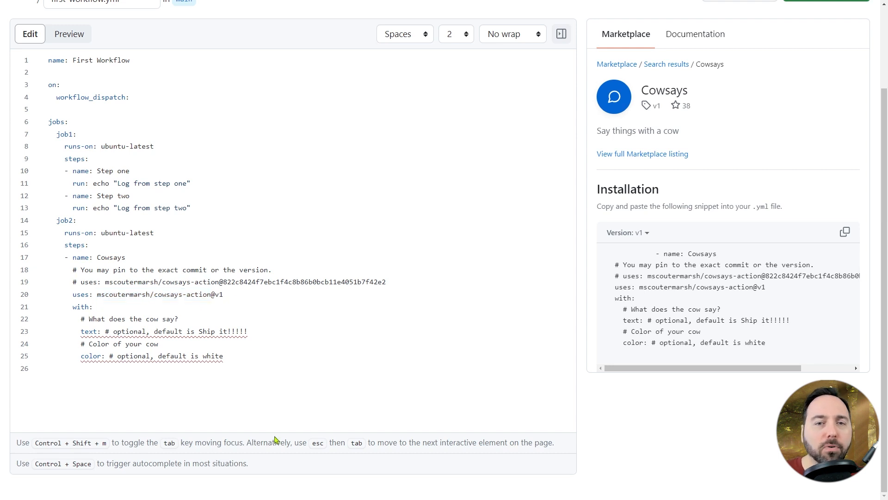
pyautogui.hotkey('shift', 'Home')
pyautogui.hotkey('shift', 'Home')
pyautogui.press('BackSpace')
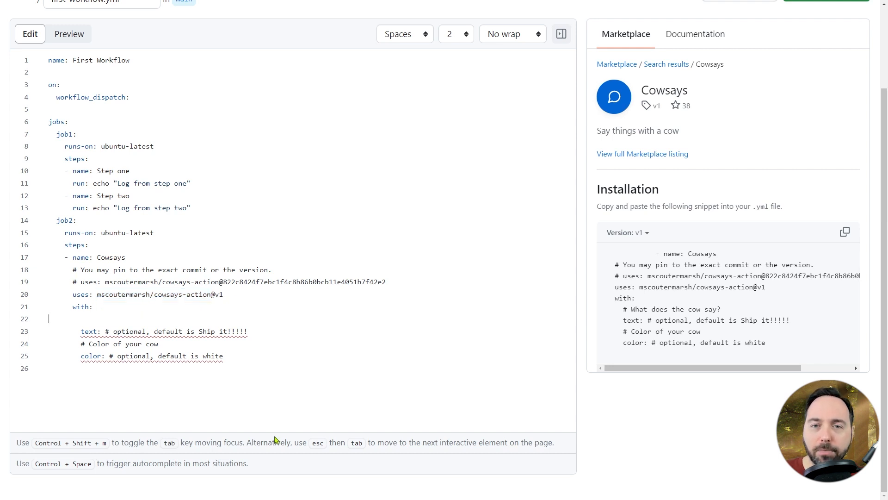
pyautogui.press('BackSpace')
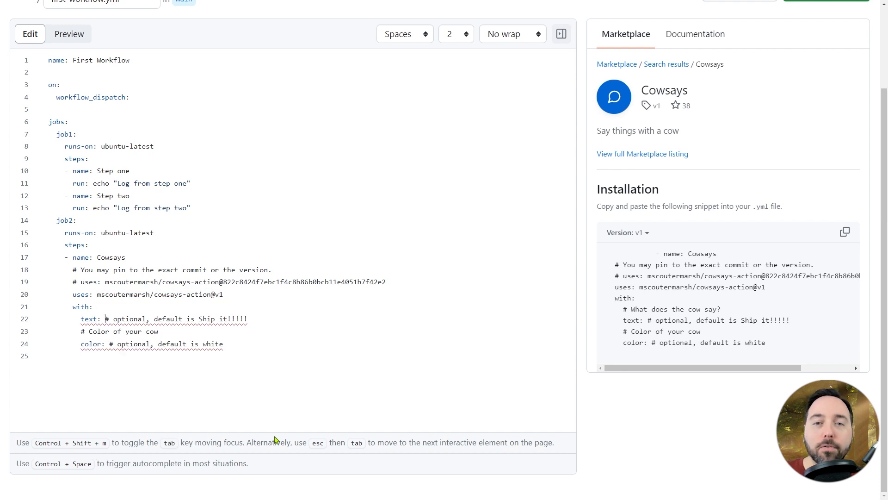
pyautogui.hotkey('shift', 'End')
pyautogui.write('"')
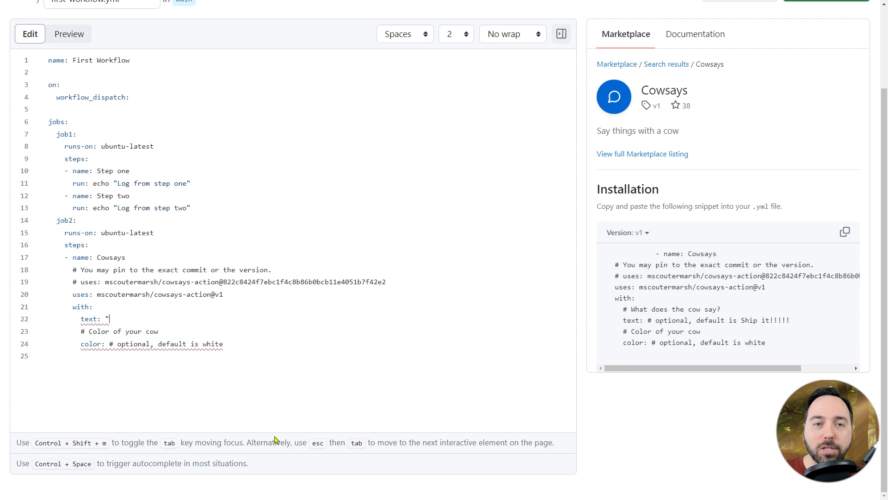
pyautogui.write('Ready ')
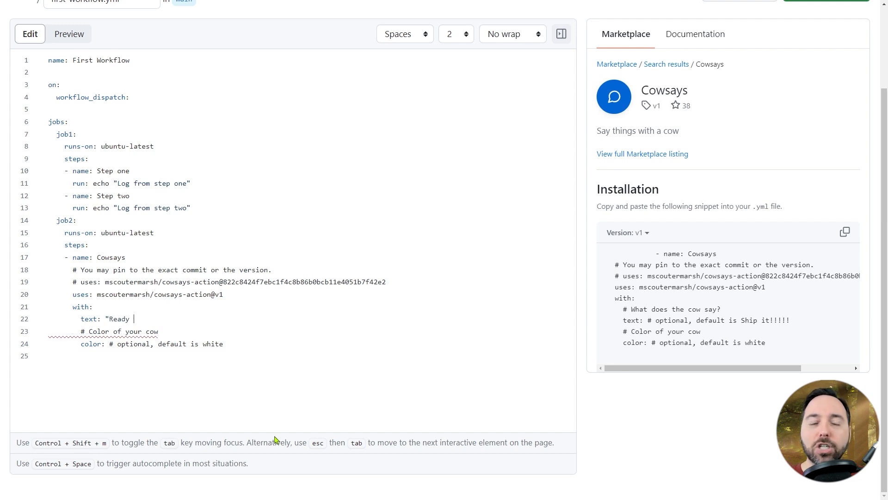
pyautogui.write('for prod--ship it!"')
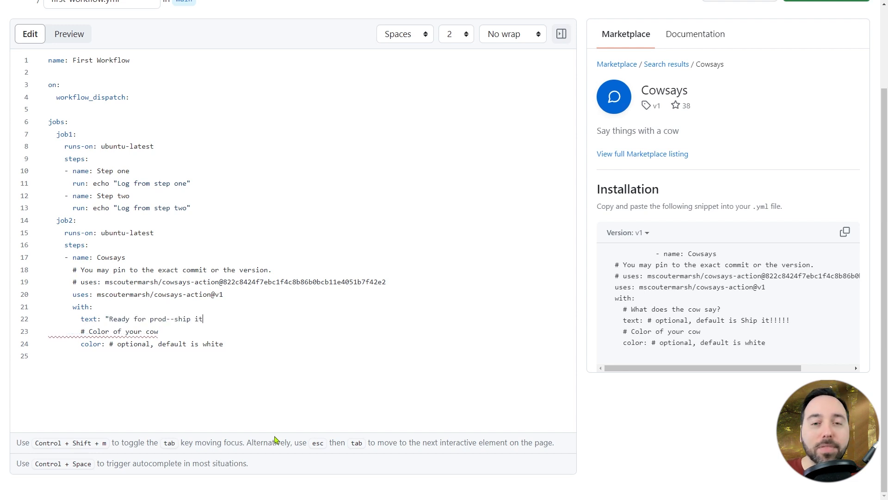
# - Remove the "Color of your cow" comment line and set the Cowsays color to "magenta"
pyautogui.press('Down')
pyautogui.hotkey('shift', 'Home')
pyautogui.hotkey('shift', 'Home')
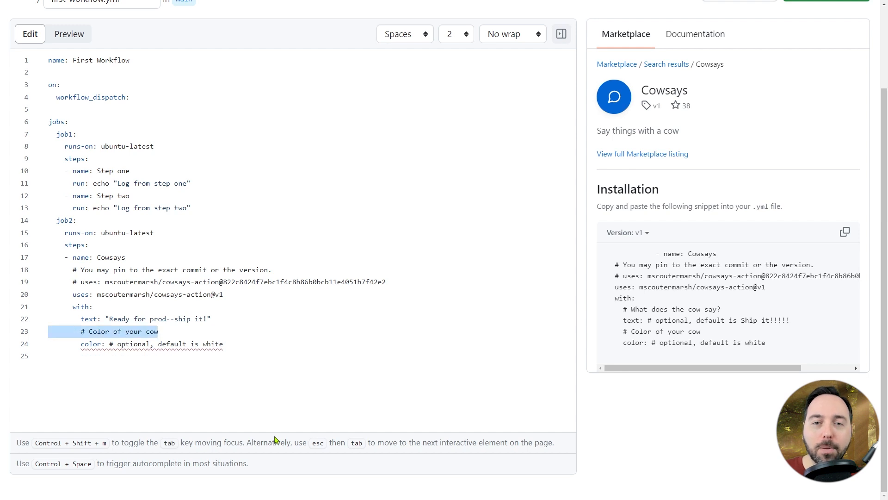
pyautogui.press('Delete')
pyautogui.press('Delete')
pyautogui.press('Home')
pyautogui.hotkey('shift', 'End')
pyautogui.write('"magenta"')
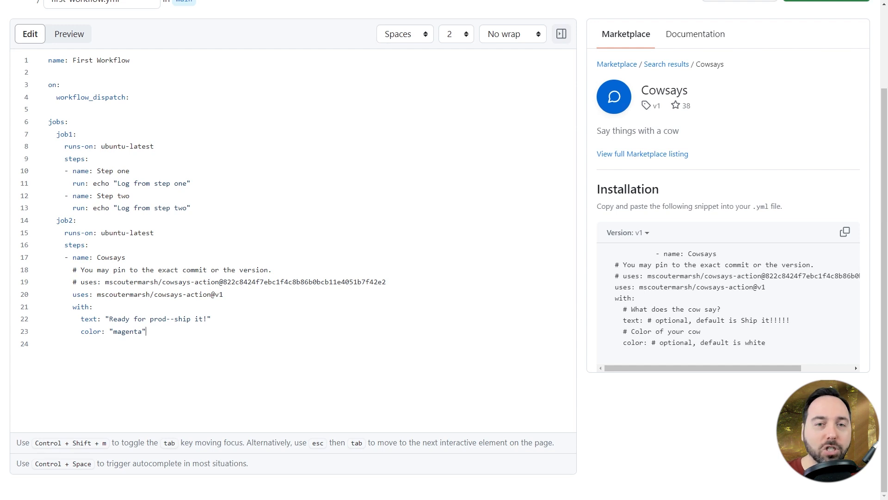
# - Commit the Cowsays changes in first-workflow.yml directly to the main branch
pyautogui.scroll(2, 742, 133)
pyautogui.click(815, 85)
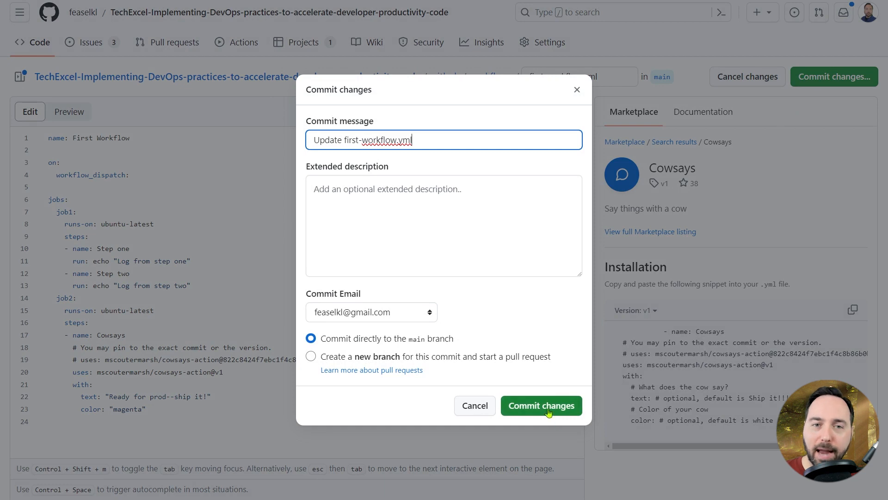
pyautogui.click(542, 404)
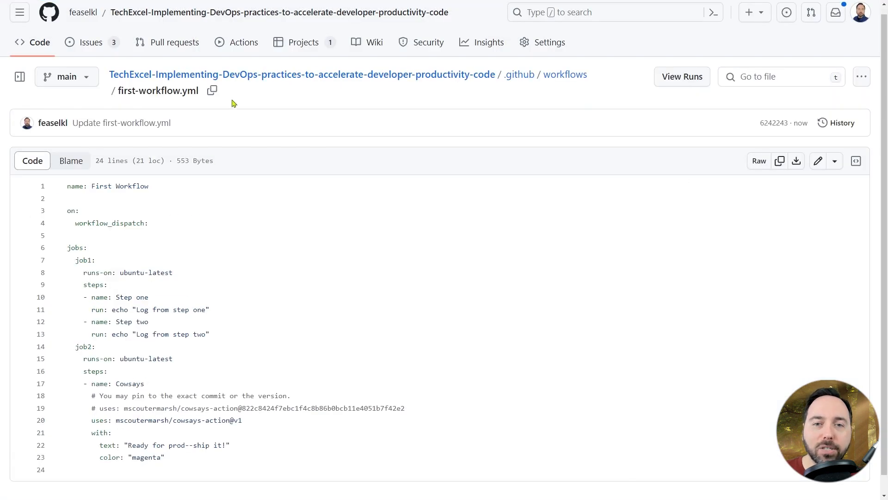
# - Manually run First Workflow from the main branch in the repository's Actions
pyautogui.click(250, 44)
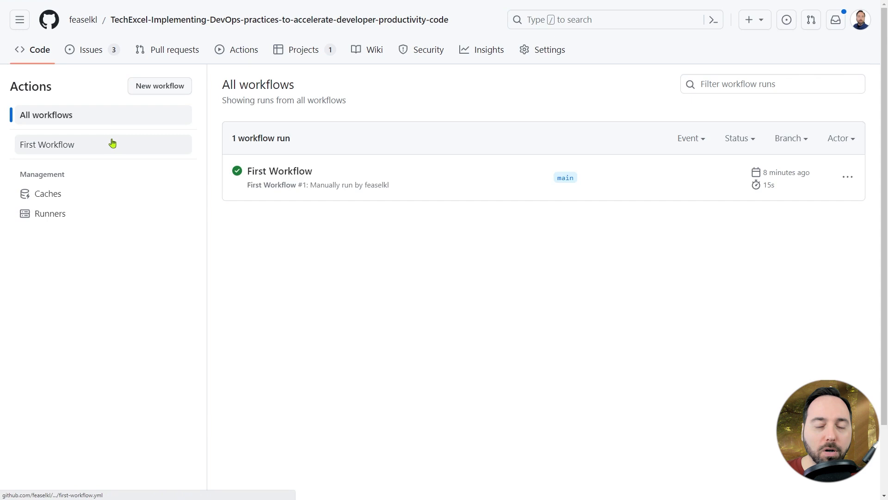
pyautogui.click(113, 143)
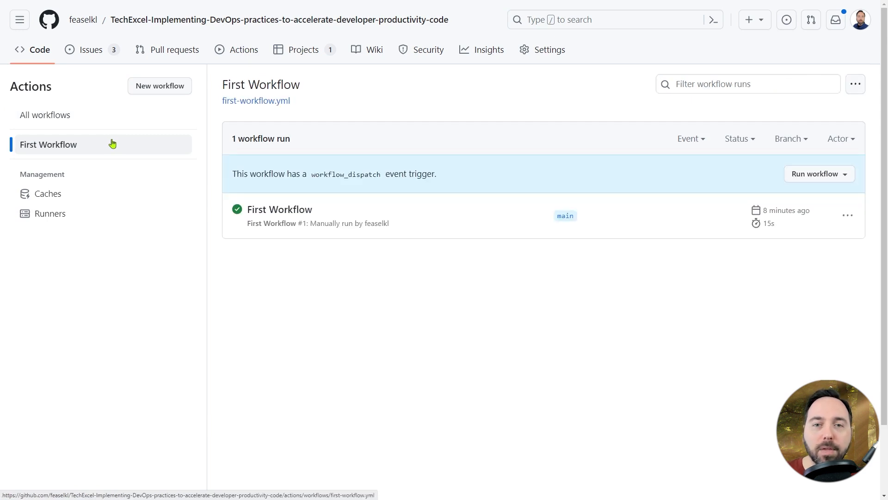
pyautogui.click(846, 180)
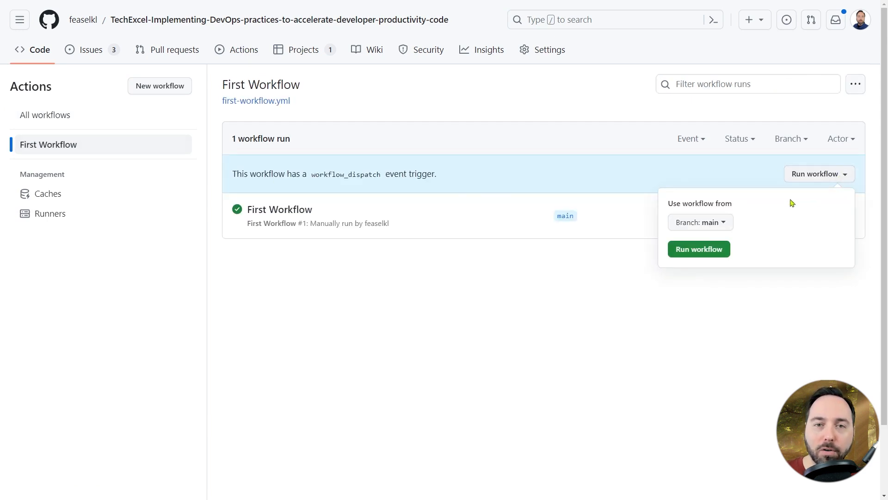
pyautogui.click(701, 256)
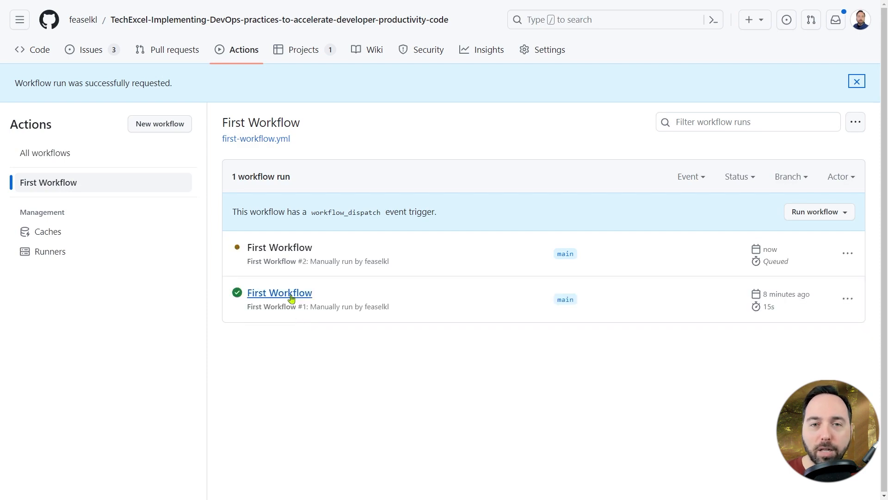
# - Open the newest run's job2 log and expand the Cowsays output with its text and color inputs
pyautogui.click(281, 249)
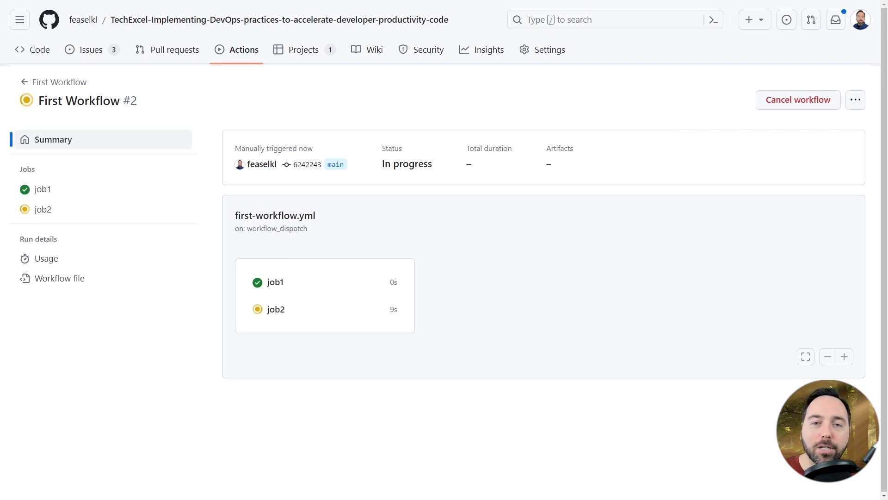
pyautogui.click(43, 209)
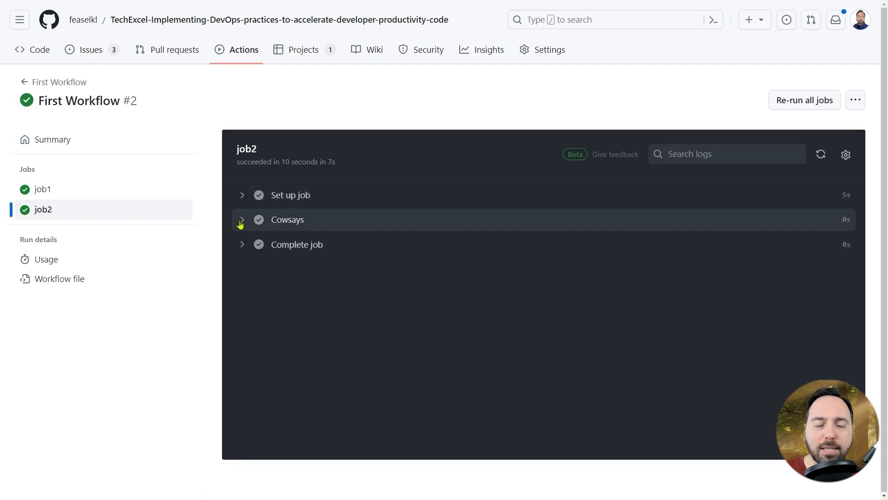
pyautogui.click(241, 220)
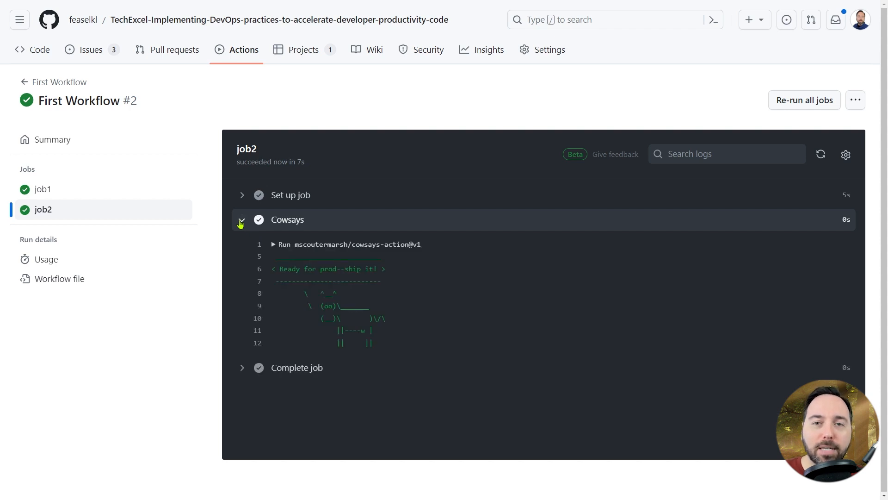
pyautogui.click(275, 245)
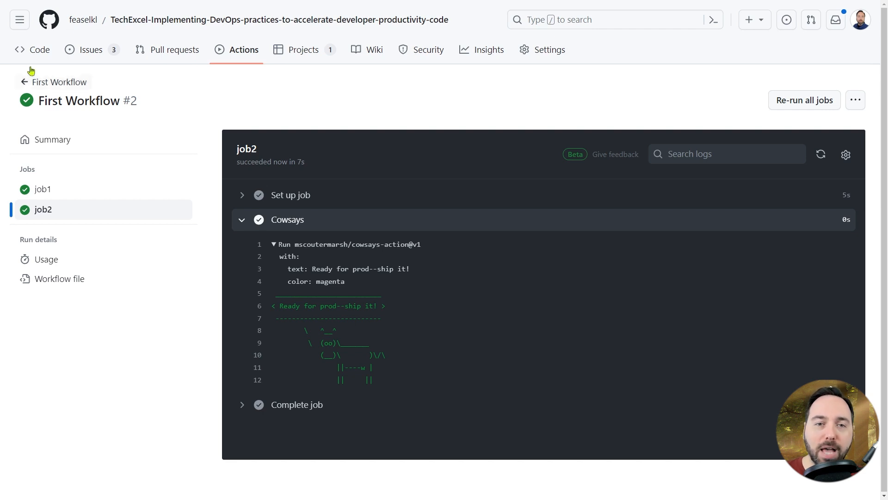
# - Open first-workflow.yml from the repository's .github/workflows folder for editing
pyautogui.click(40, 51)
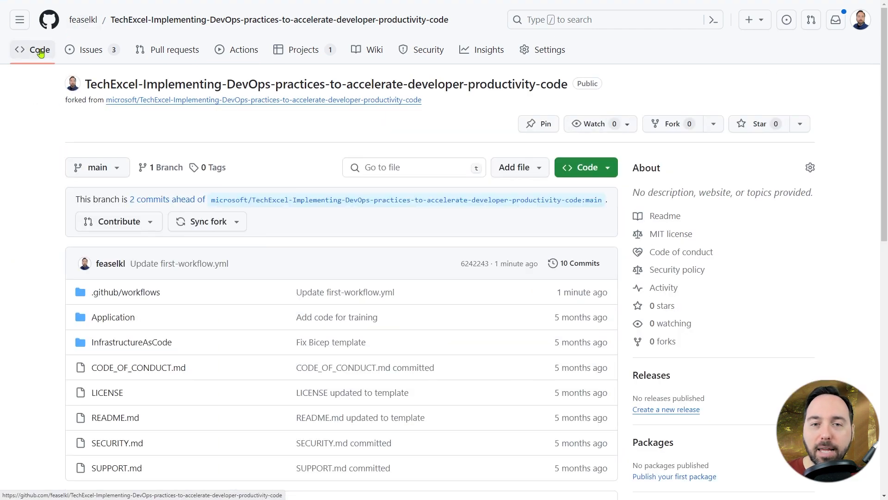
pyautogui.click(143, 291)
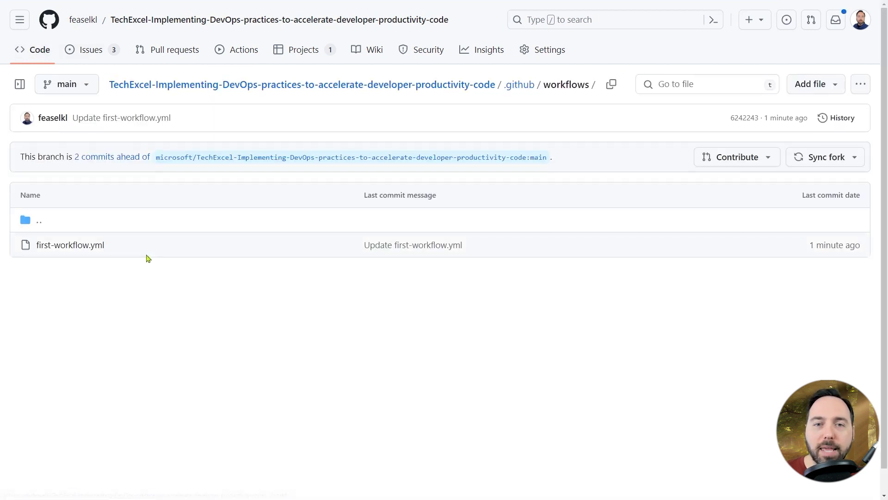
pyautogui.click(86, 248)
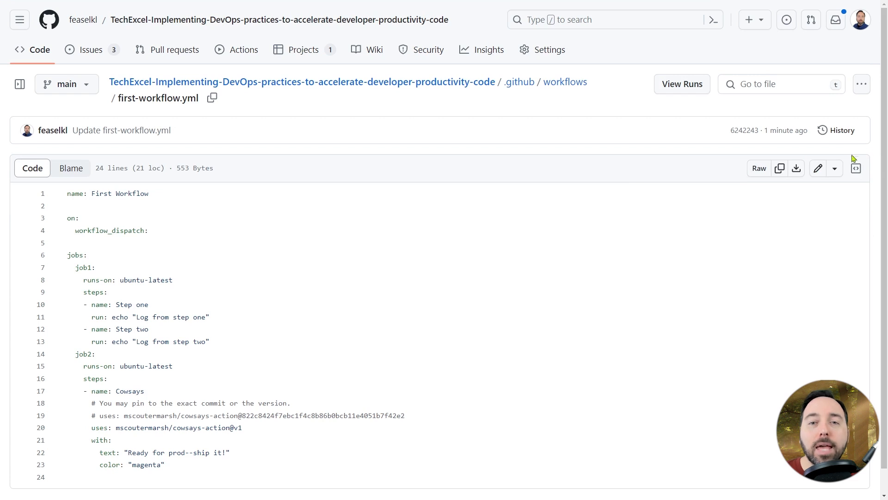
pyautogui.click(818, 168)
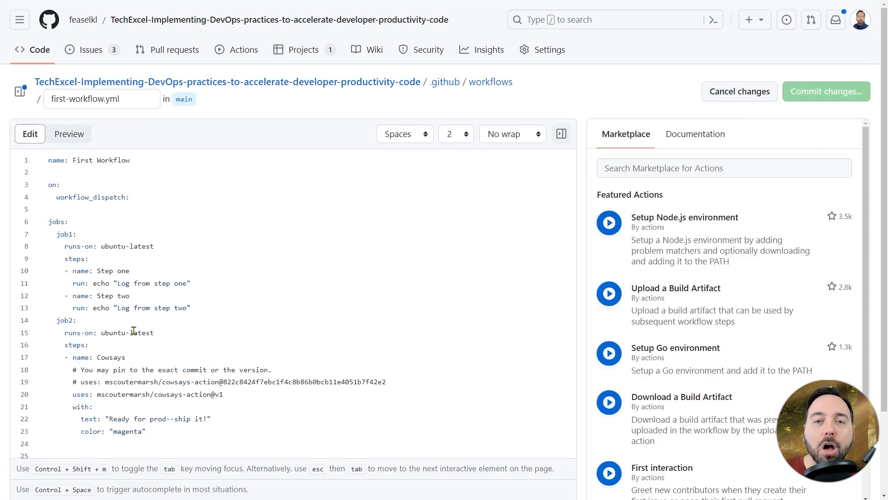
# - Make job2 depend on job1 by adding "needs: job1" above its runs-on line, and commit to the main branch
pyautogui.click(198, 324)
pyautogui.press('Return')
pyautogui.write('needs: job1')
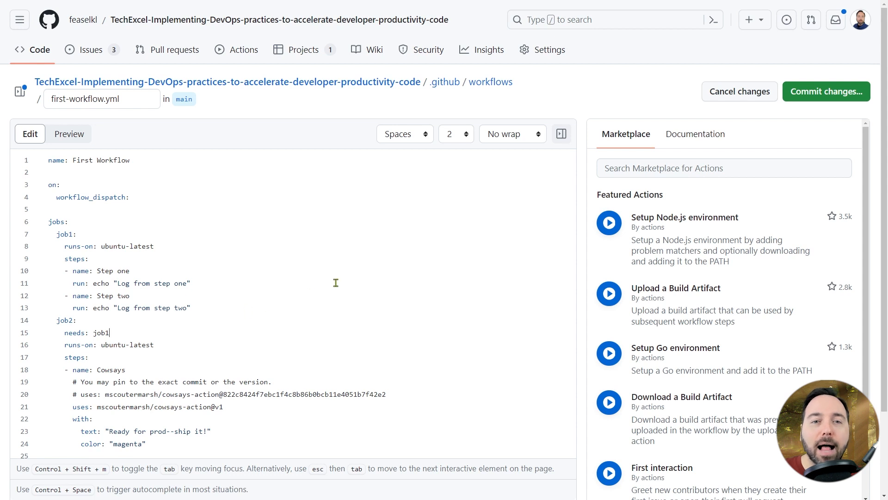
pyautogui.click(828, 91)
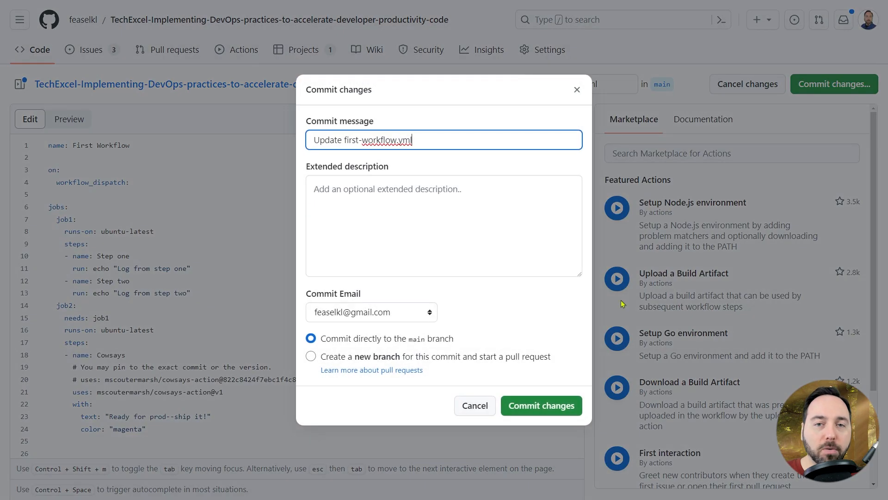
pyautogui.click(571, 408)
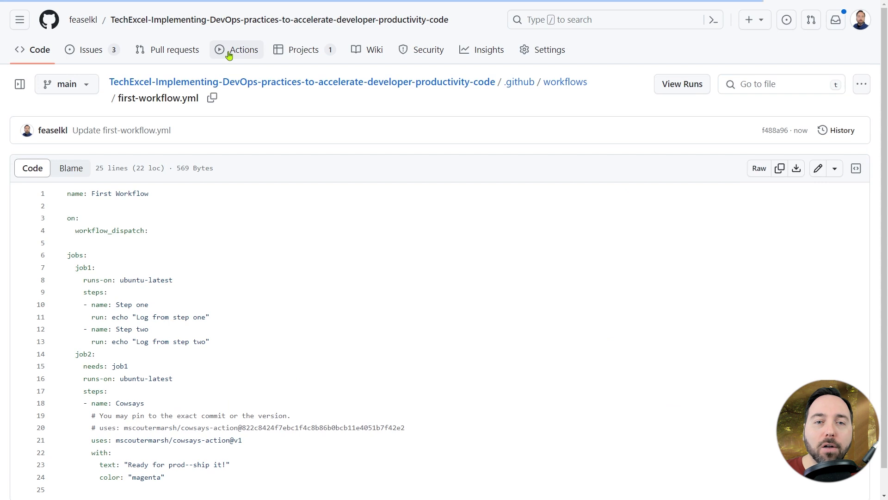
# - Run First Workflow again from the main branch and open the new run's summary with its job graph
pyautogui.click(228, 55)
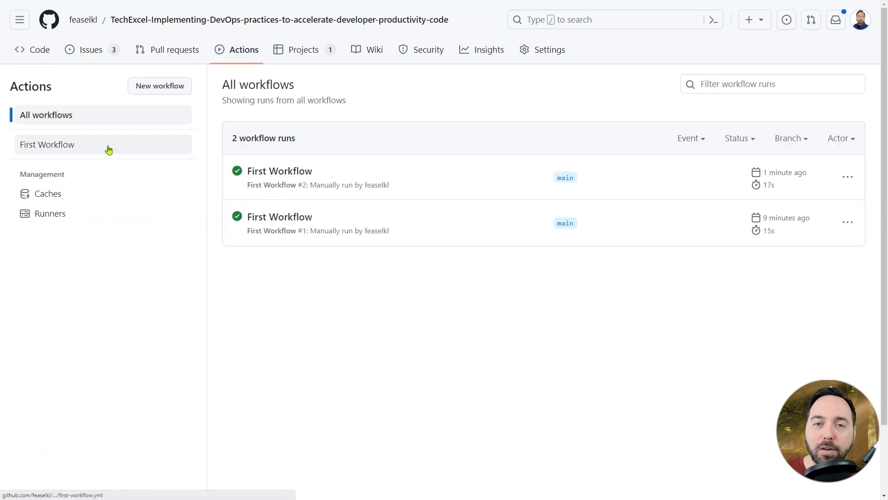
pyautogui.click(106, 147)
pyautogui.click(795, 174)
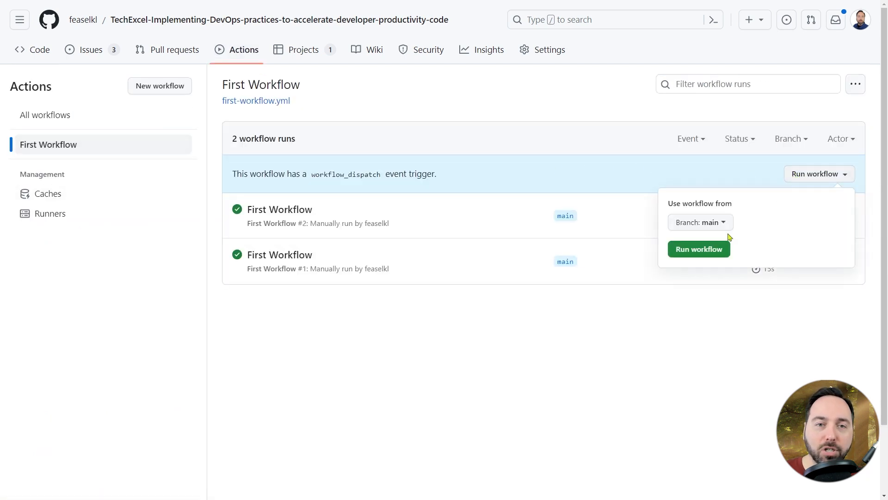
pyautogui.click(701, 251)
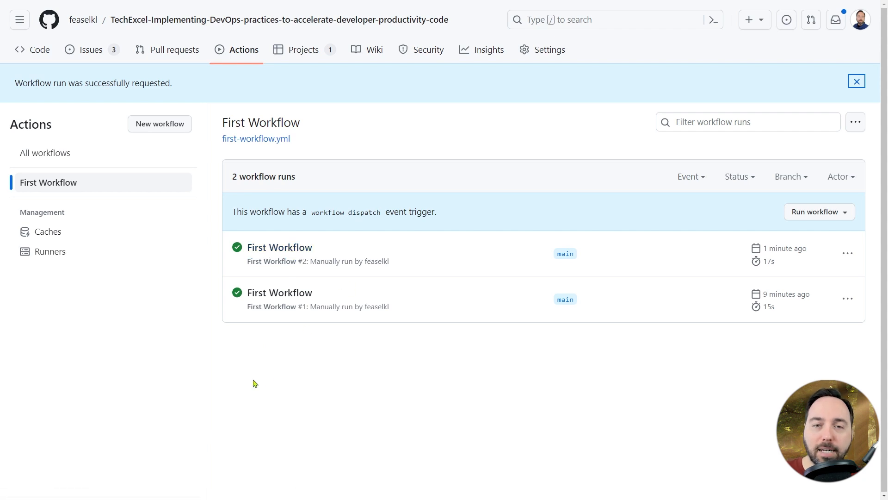
pyautogui.click(266, 246)
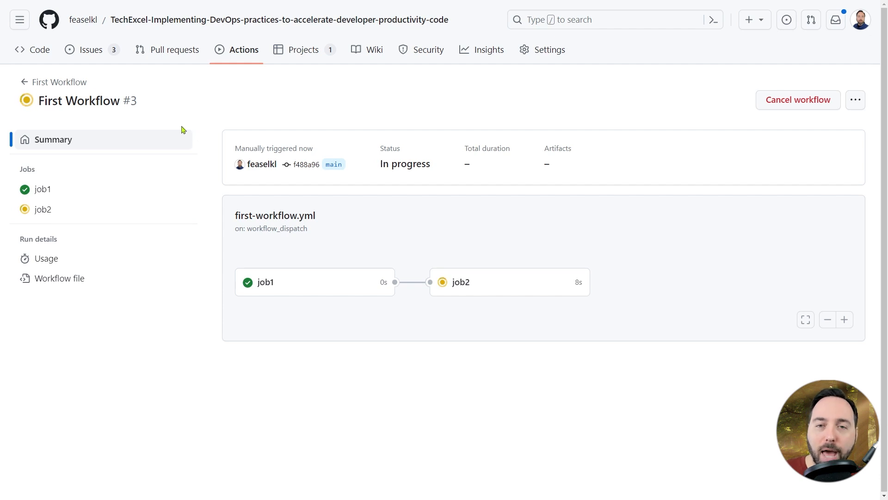
# - Return to the repository's code and open .github/workflows/first-workflow.yml in the editor
pyautogui.click(36, 59)
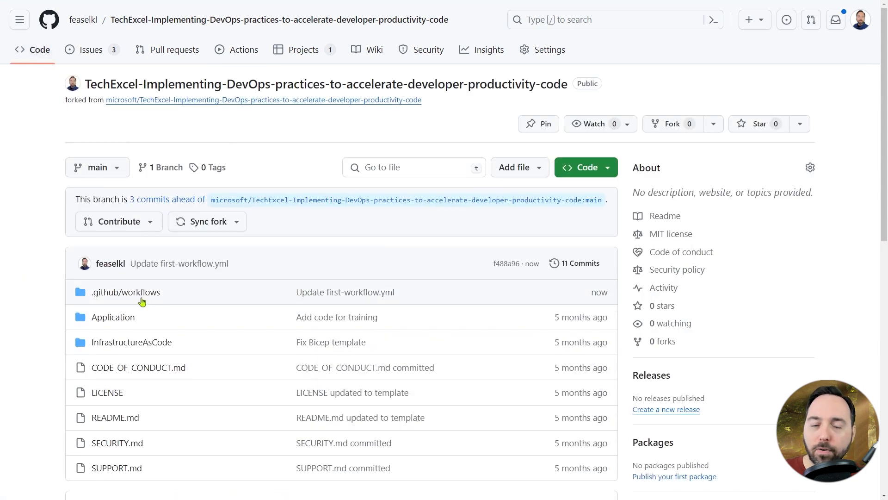
pyautogui.click(140, 296)
pyautogui.click(93, 246)
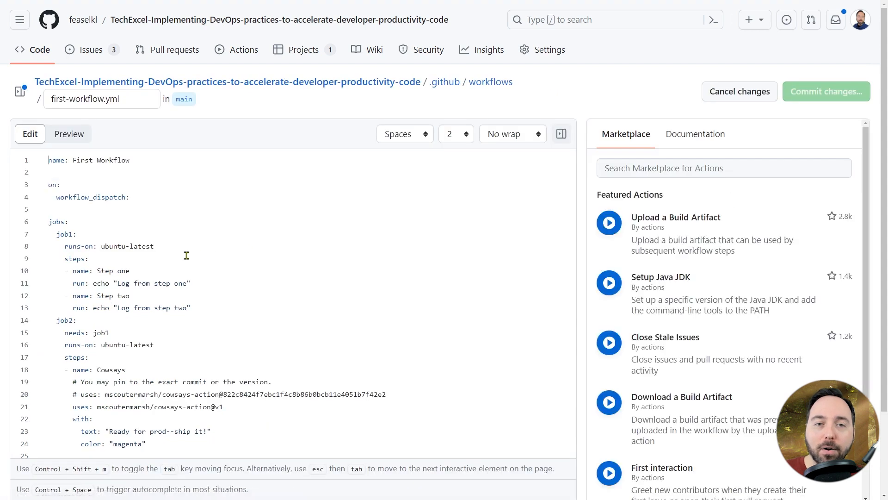
# - Add an "issues:" trigger with "types: [opened]" below workflow_dispatch and commit the change to the main branch
pyautogui.click(157, 199)
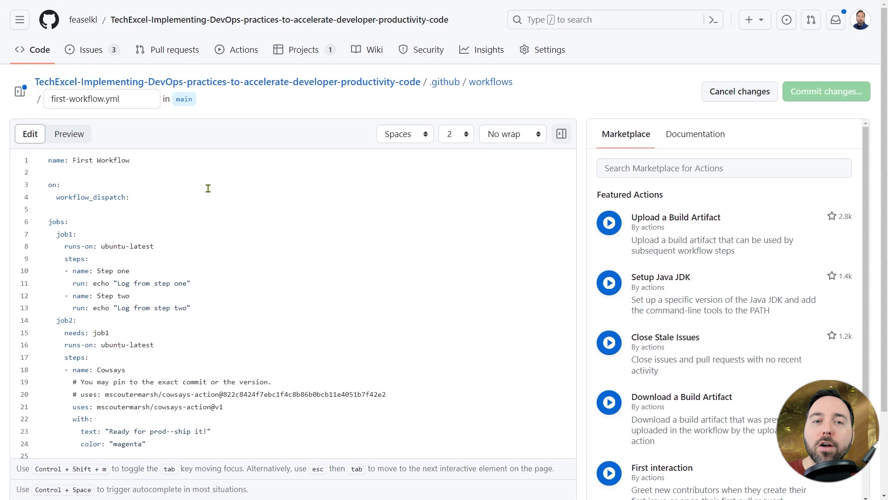
pyautogui.press('Return')
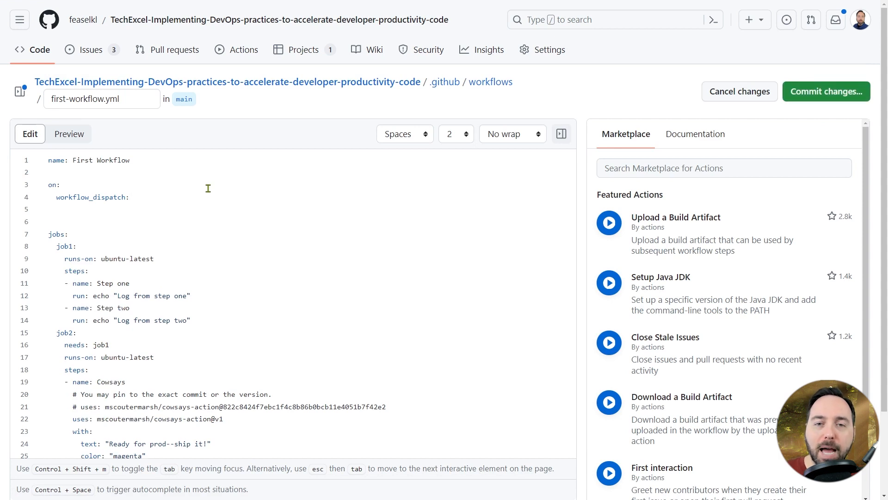
pyautogui.write('issues:')
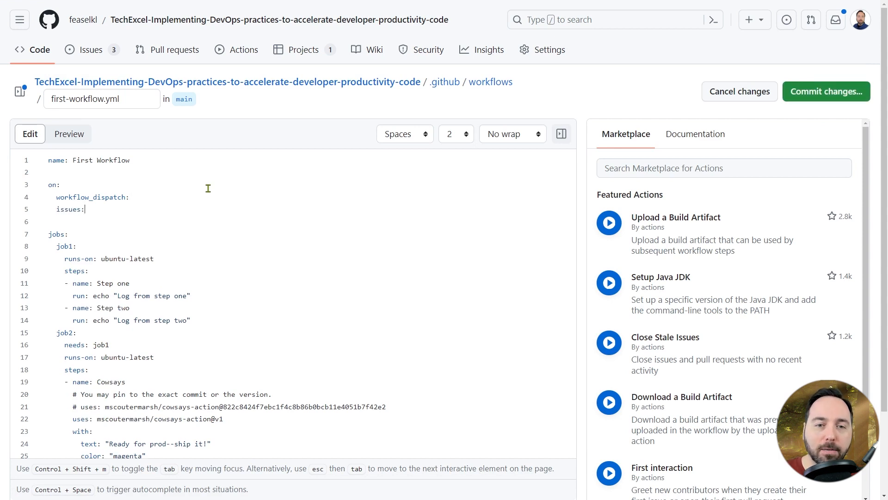
pyautogui.press('Return')
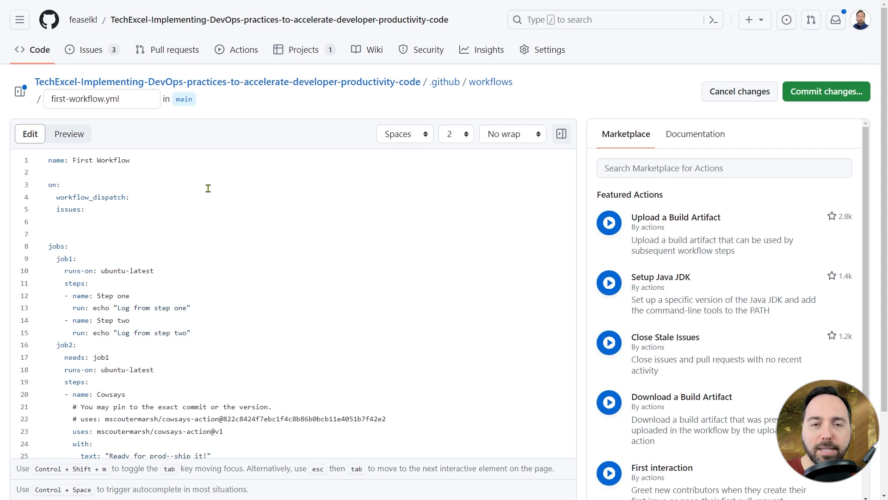
pyautogui.write('types: [opened]')
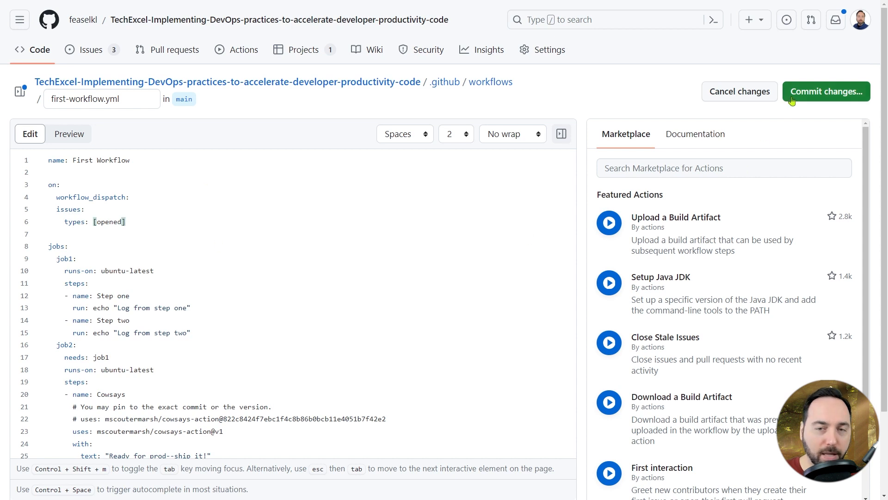
pyautogui.click(826, 91)
pyautogui.click(536, 405)
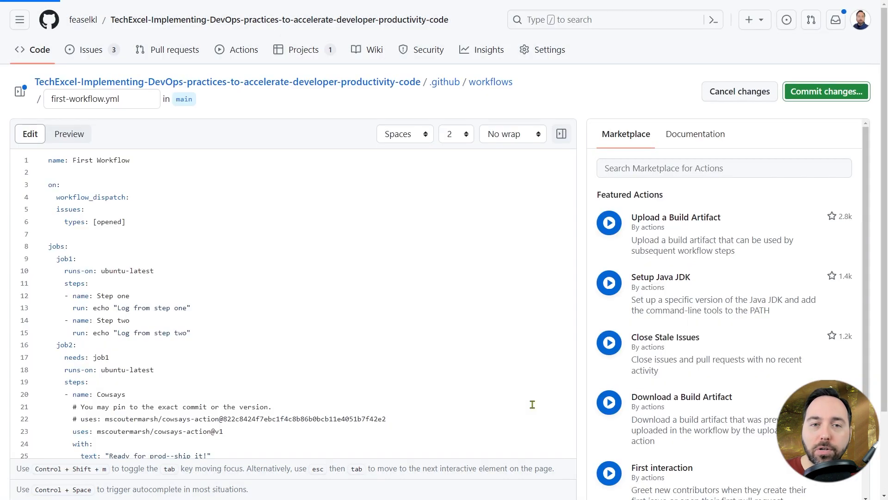
# - Check the list of workflow runs, and start a new issue titled "Clean the Augean Stables"
pyautogui.click(231, 54)
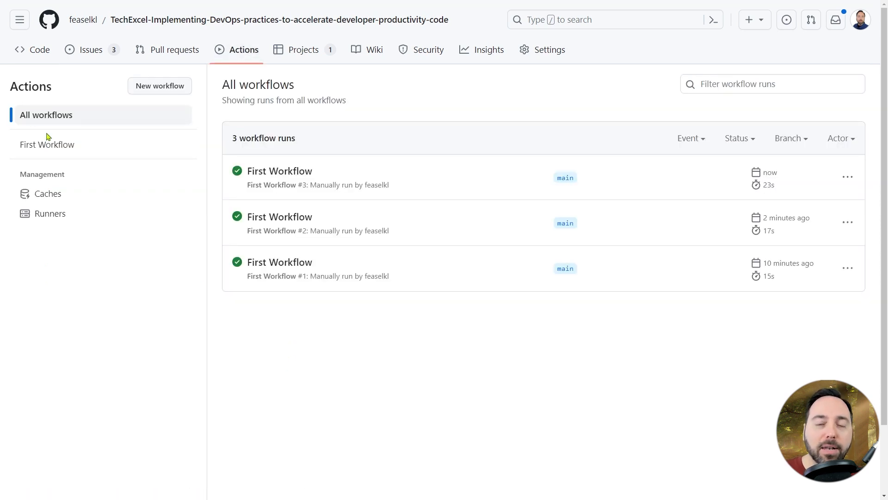
pyautogui.click(80, 61)
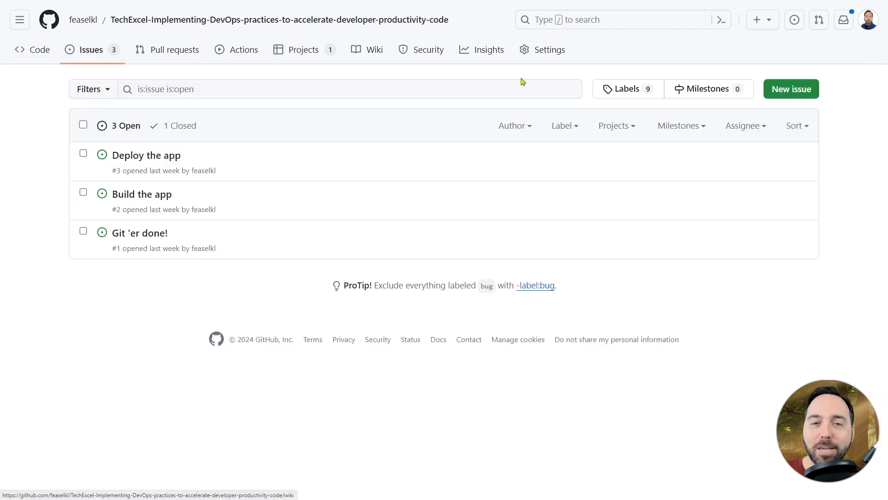
pyautogui.click(767, 89)
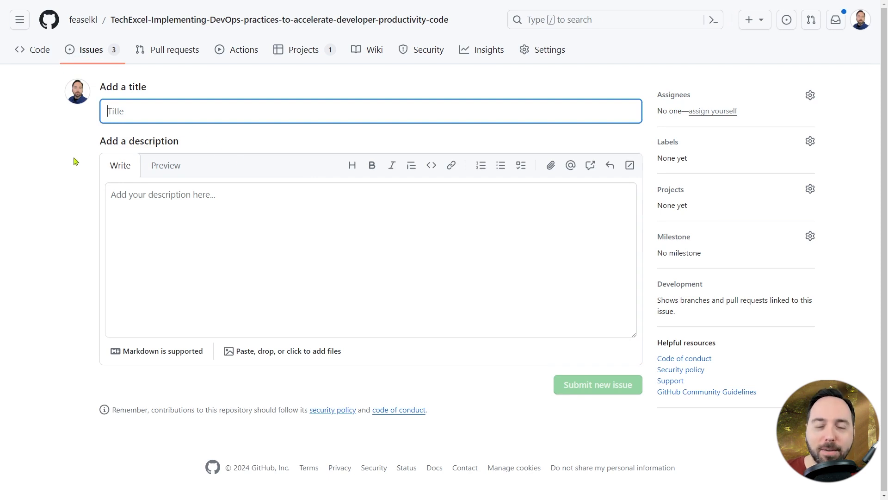
pyautogui.write('Clean the Augean Stables')
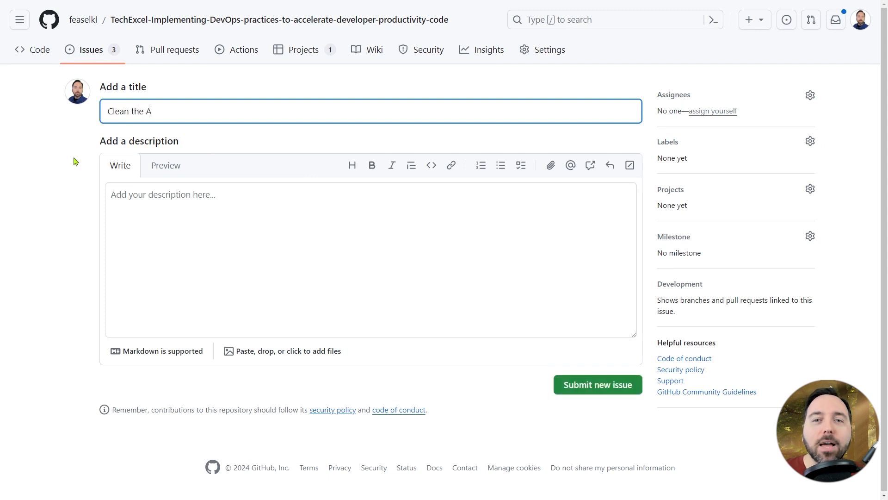
# - Describe the issue as "Make sure it's spotless!" and submit it
pyautogui.click(166, 214)
pyautogui.write("Make sure it's spotless!")
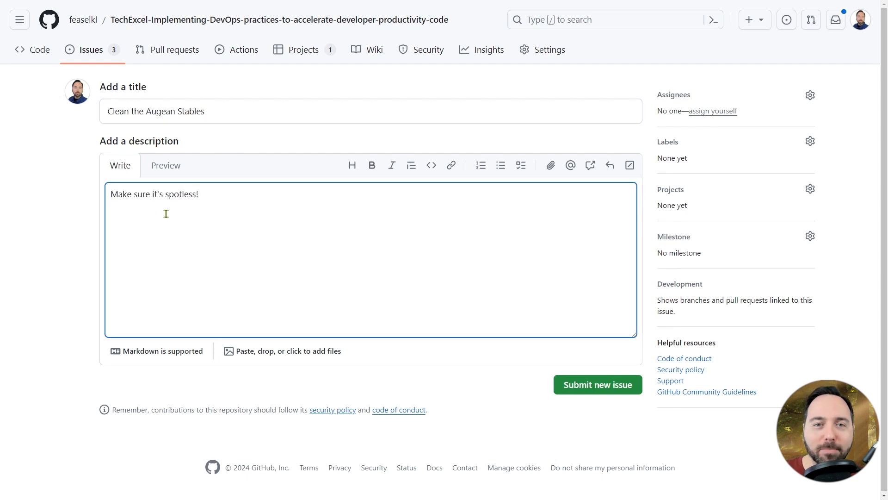
pyautogui.click(600, 395)
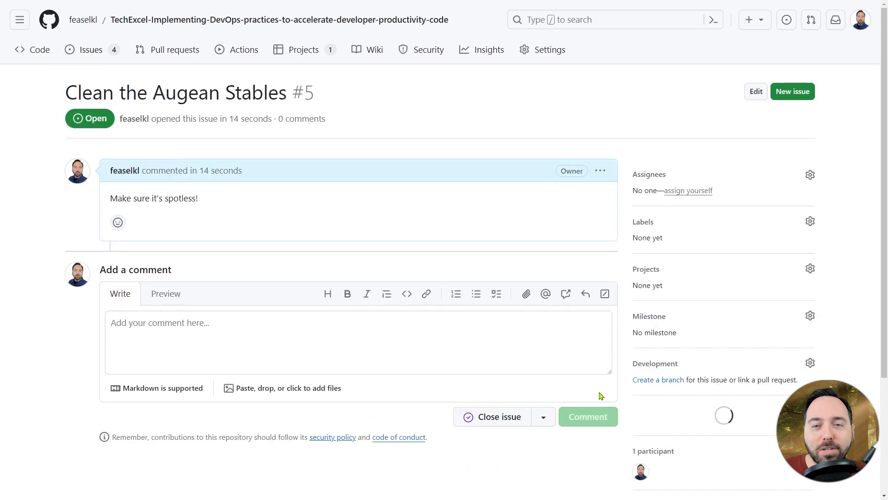
# - Open the list of workflow runs to look for a run triggered by the new issue
pyautogui.click(248, 61)
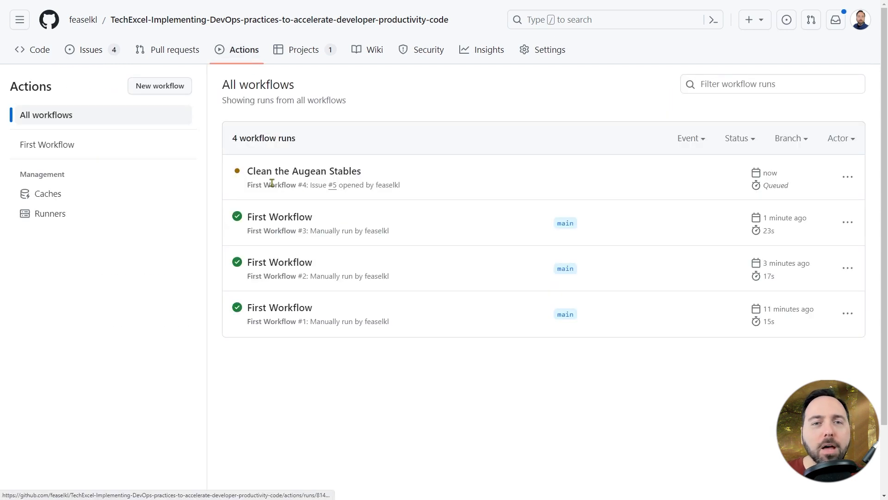